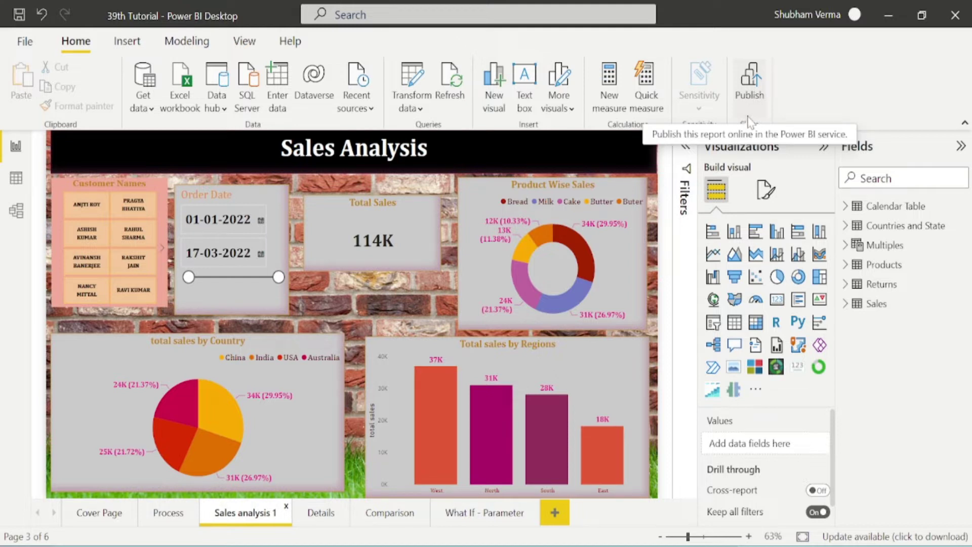
{"action": "left_click", "coordinate": [127, 42]}
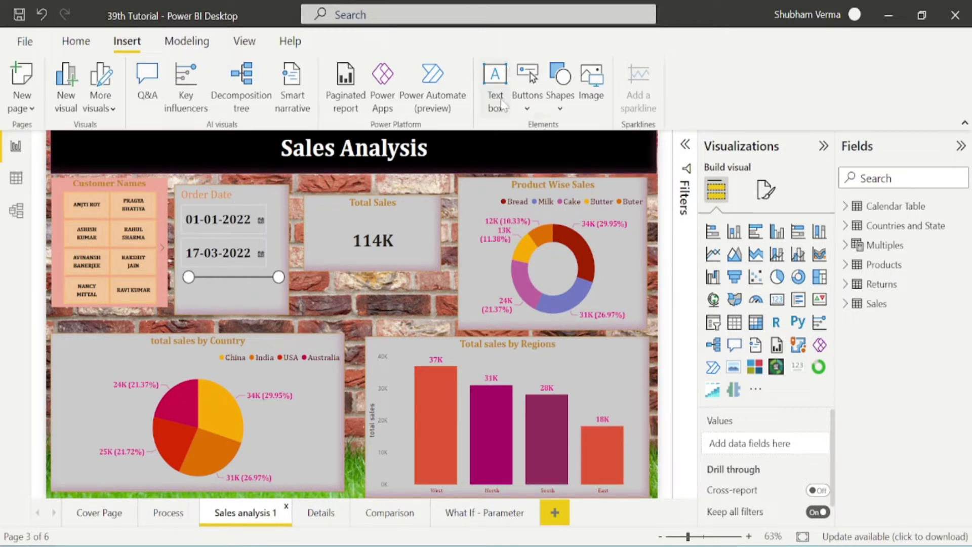
{"action": "left_click", "coordinate": [528, 88]}
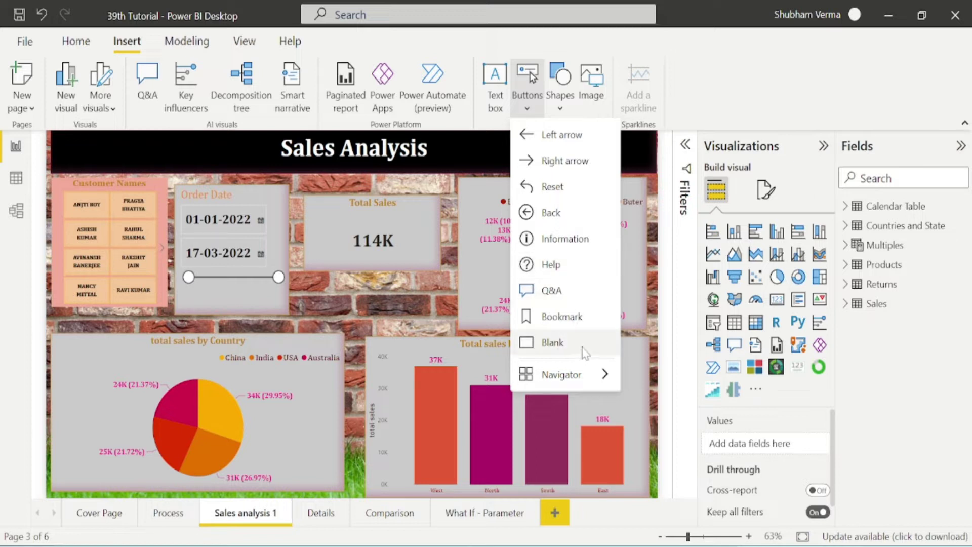
{"action": "mouse_move", "coordinate": [585, 375]}
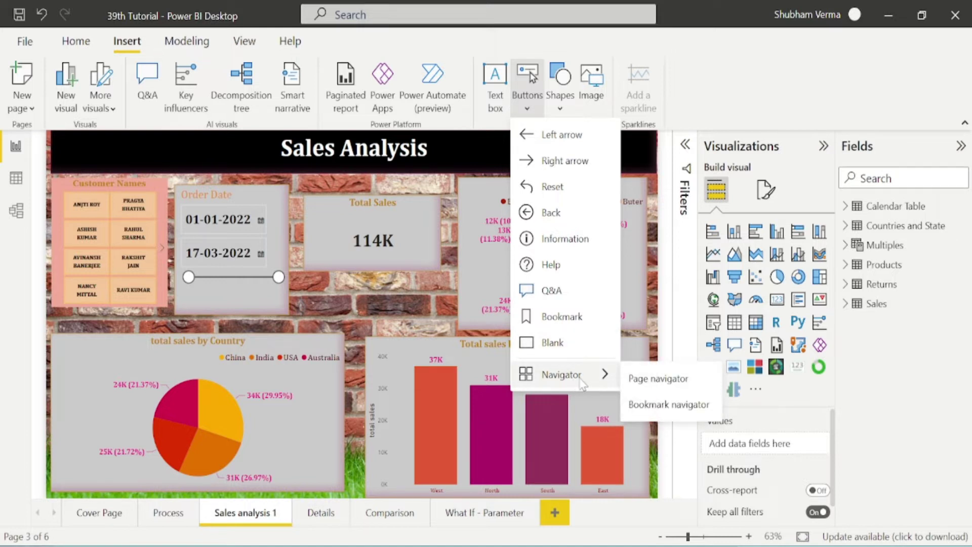
Add a new report page, move it ahead of the Cover Page and rename it Topics
{"action": "left_click", "coordinate": [559, 516]}
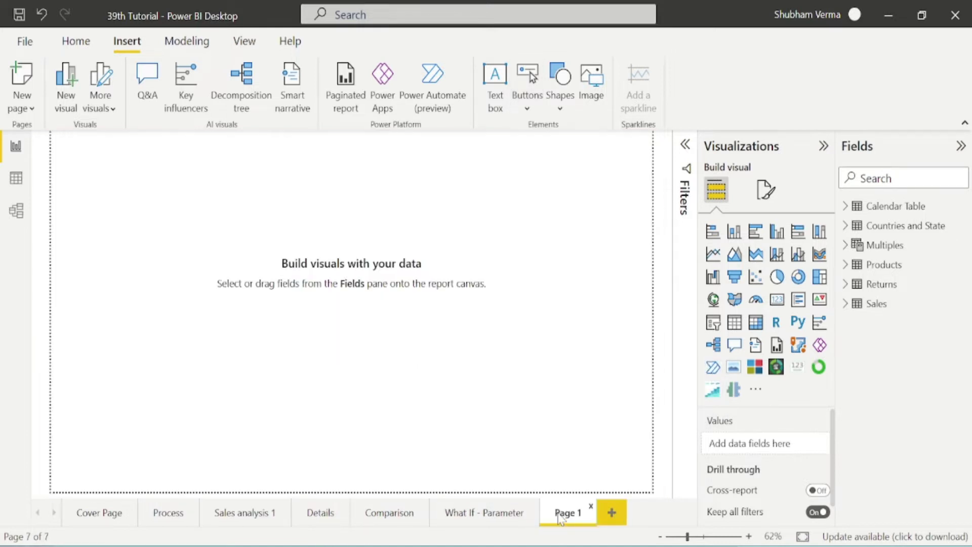
{"action": "left_click_drag", "start_coordinate": [562, 516], "coordinate": [111, 514]}
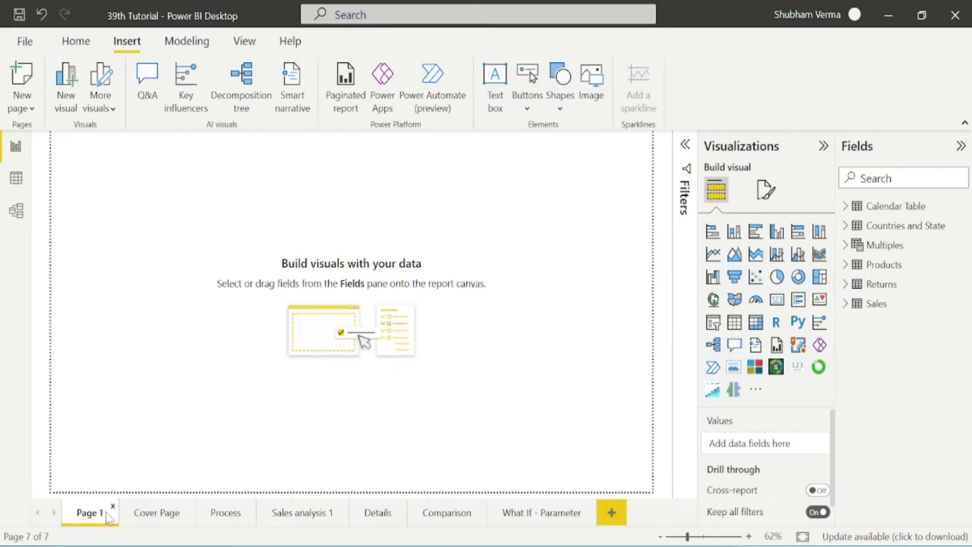
{"action": "double_click", "coordinate": [107, 512]}
{"action": "key", "text": "BackSpace"}
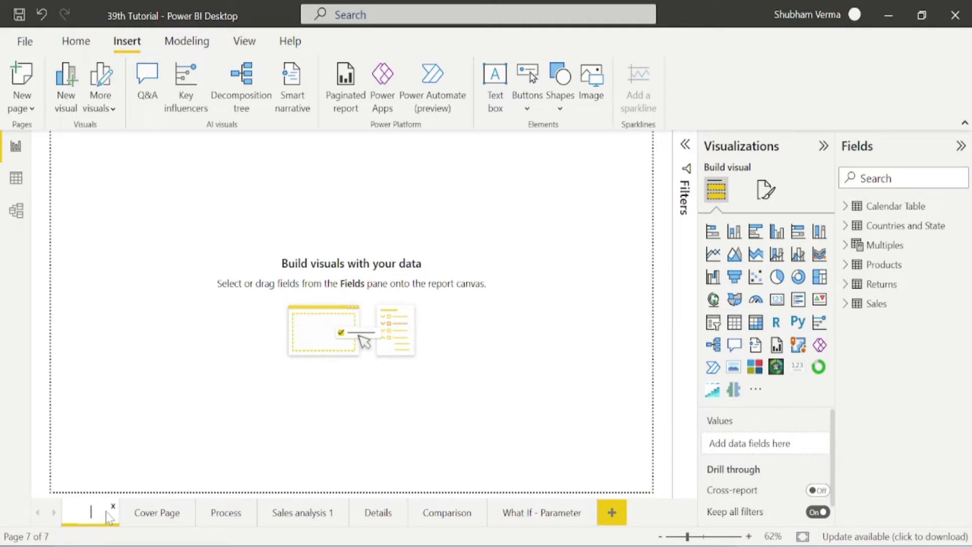
{"action": "type", "text": "Topics"}
{"action": "key", "text": "Return"}
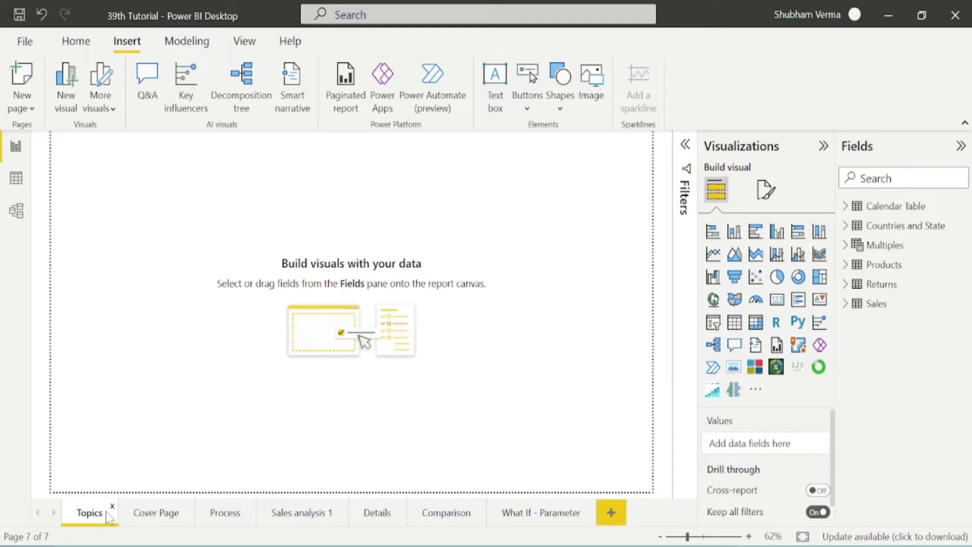
Insert a page navigator on the Topics page and enlarge it to span nearly the full page width
{"action": "left_click", "coordinate": [527, 109]}
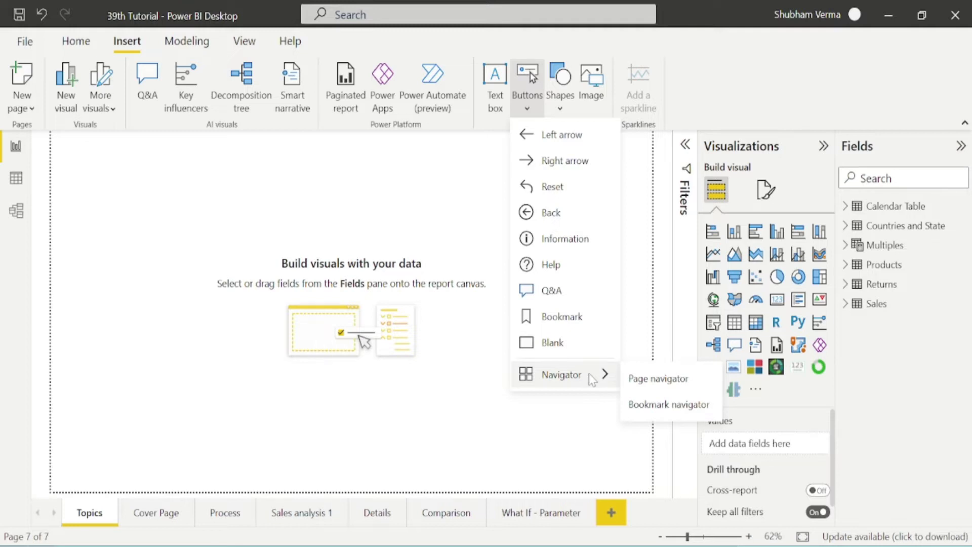
{"action": "left_click", "coordinate": [678, 381]}
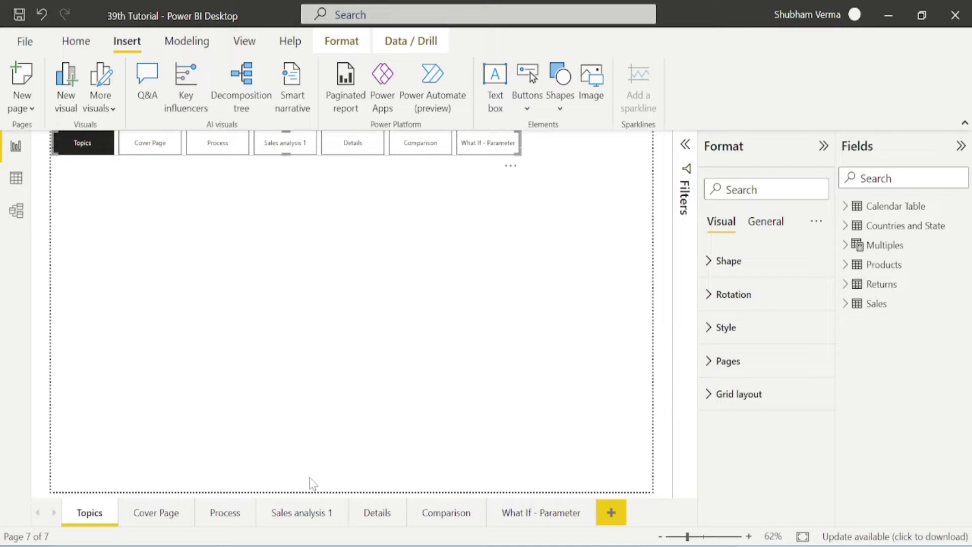
{"action": "left_click_drag", "start_coordinate": [520, 154], "coordinate": [645, 210]}
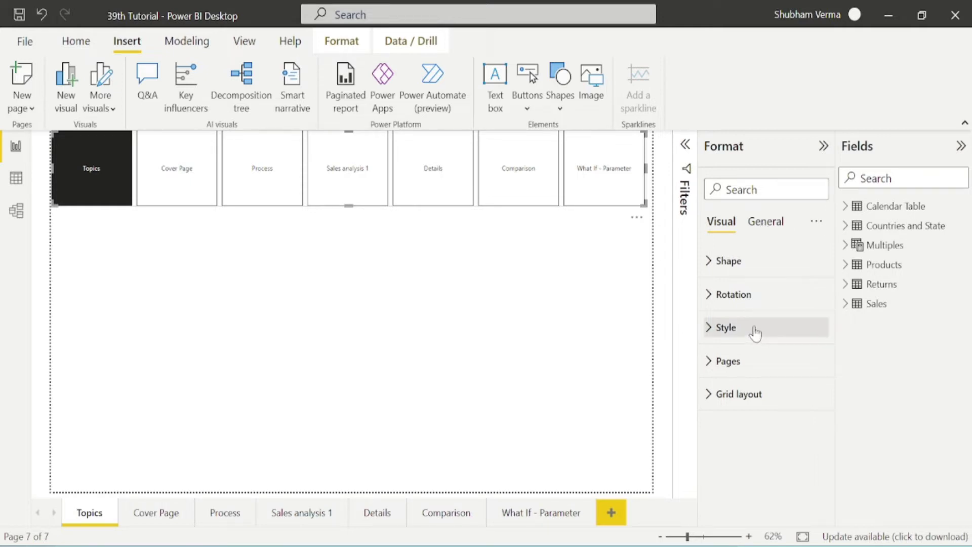
Try the Pentagon and Heart shapes on the navigator buttons, settling on Rounded Rectangle
{"action": "left_click", "coordinate": [713, 268]}
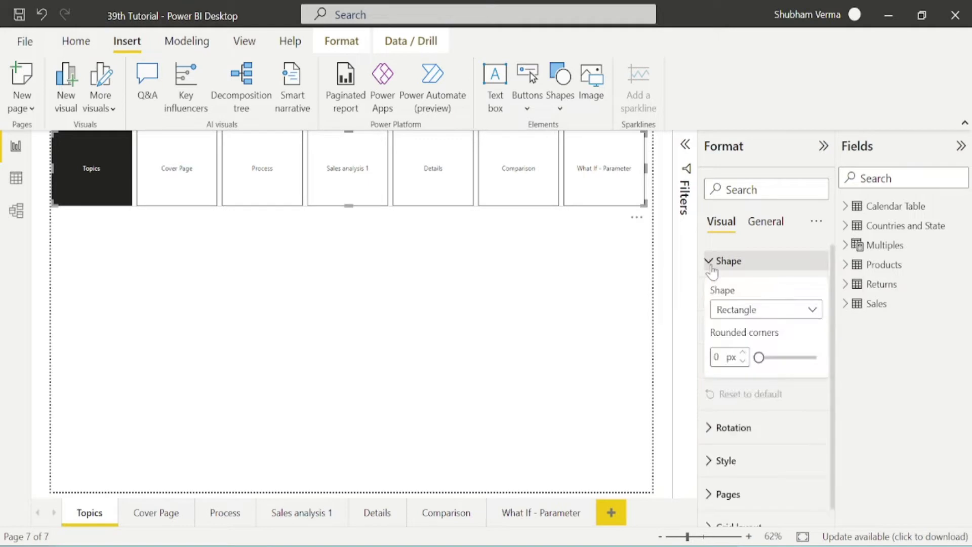
{"action": "left_click", "coordinate": [815, 317]}
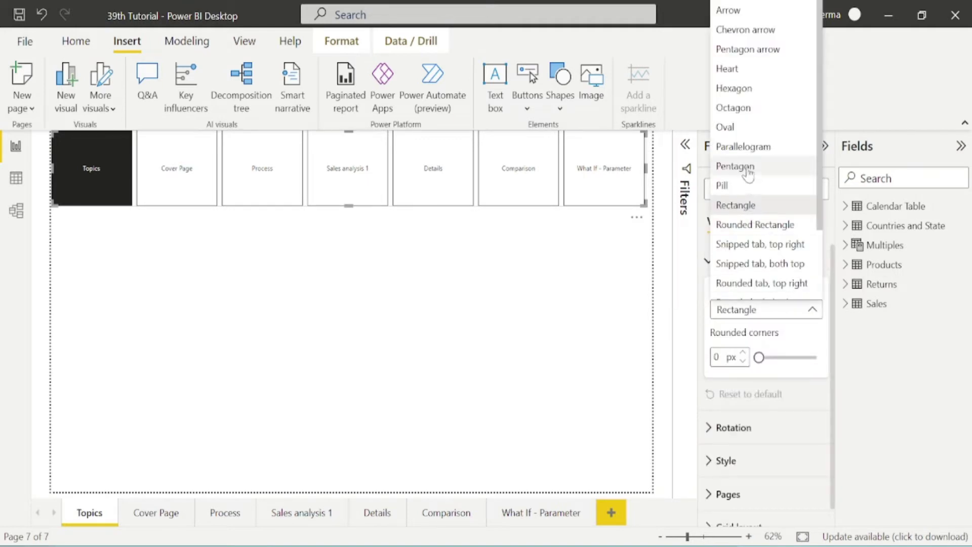
{"action": "left_click", "coordinate": [746, 166]}
{"action": "left_click", "coordinate": [813, 314]}
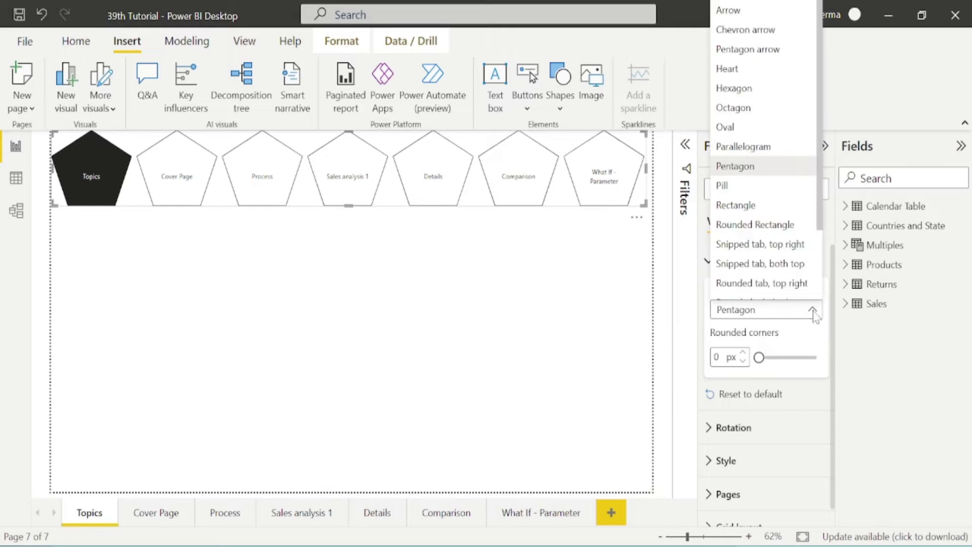
{"action": "left_click", "coordinate": [735, 69]}
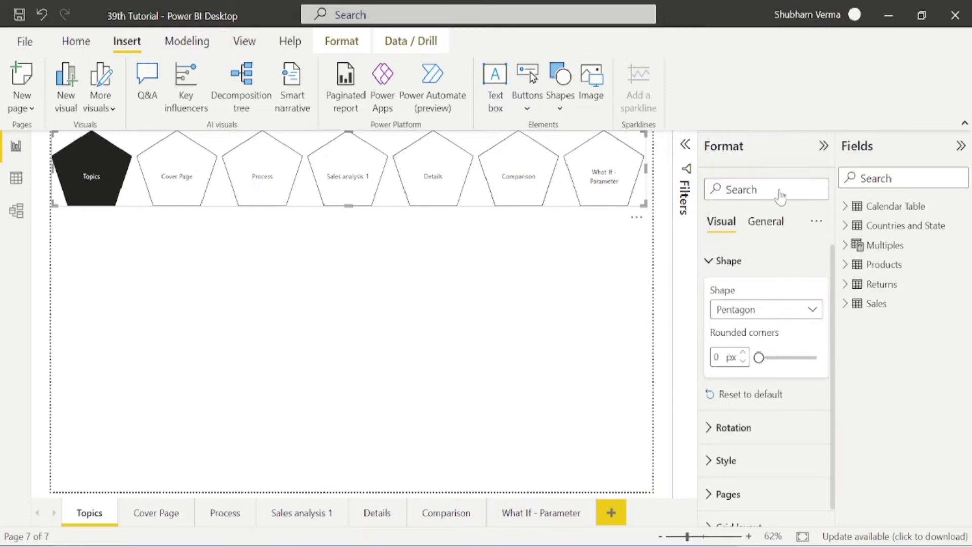
{"action": "left_click", "coordinate": [817, 314]}
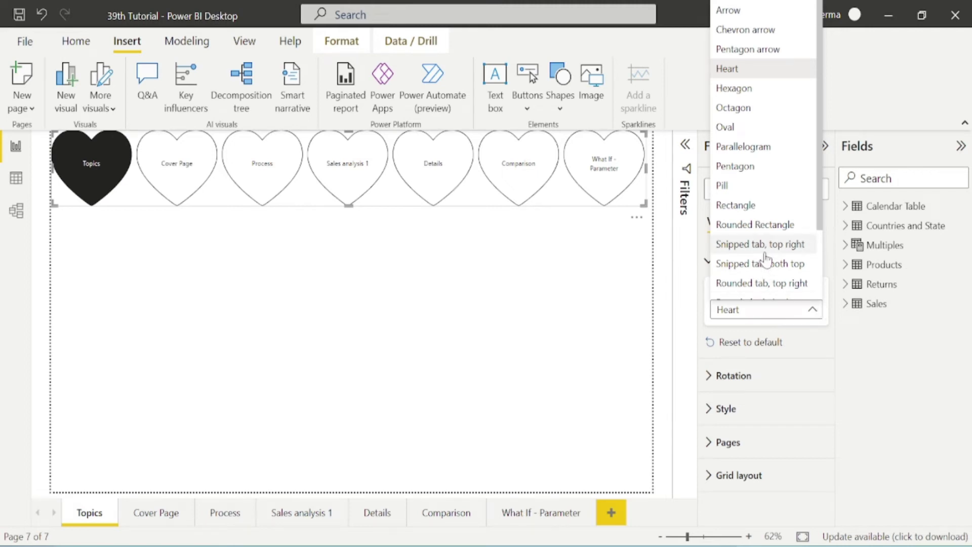
{"action": "left_click", "coordinate": [771, 232]}
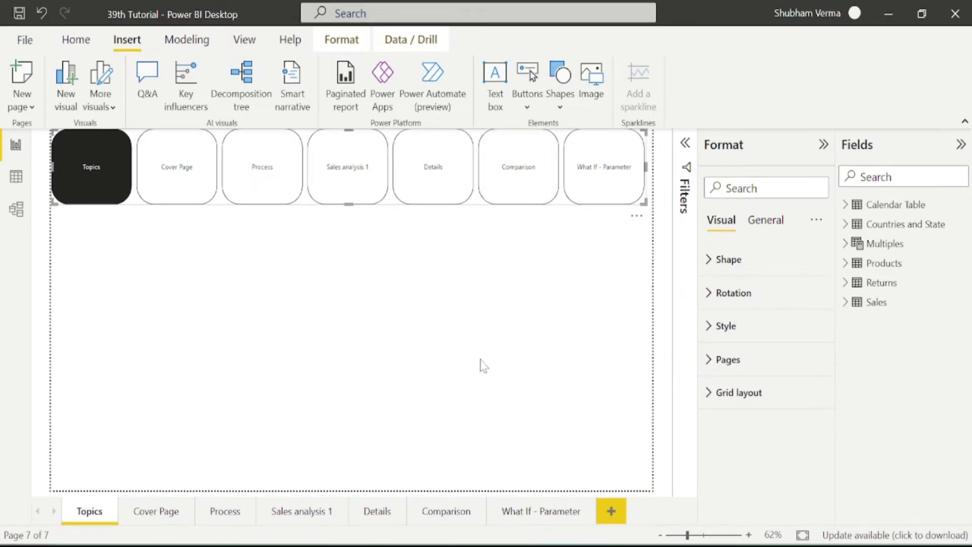
Test the navigator by following its Comparison button, and return to the Topics page
{"action": "left_click", "coordinate": [526, 180], "text": "ctrl"}
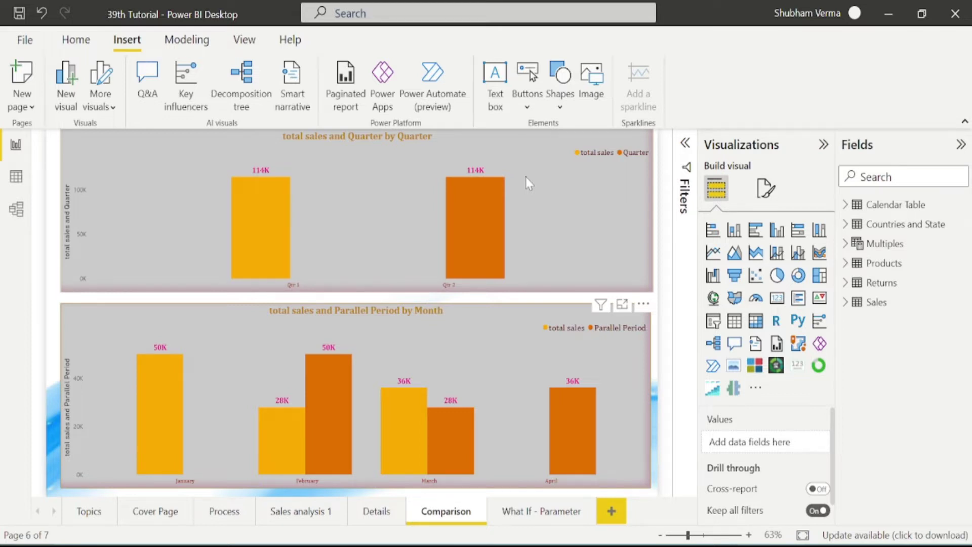
{"action": "left_click", "coordinate": [91, 512]}
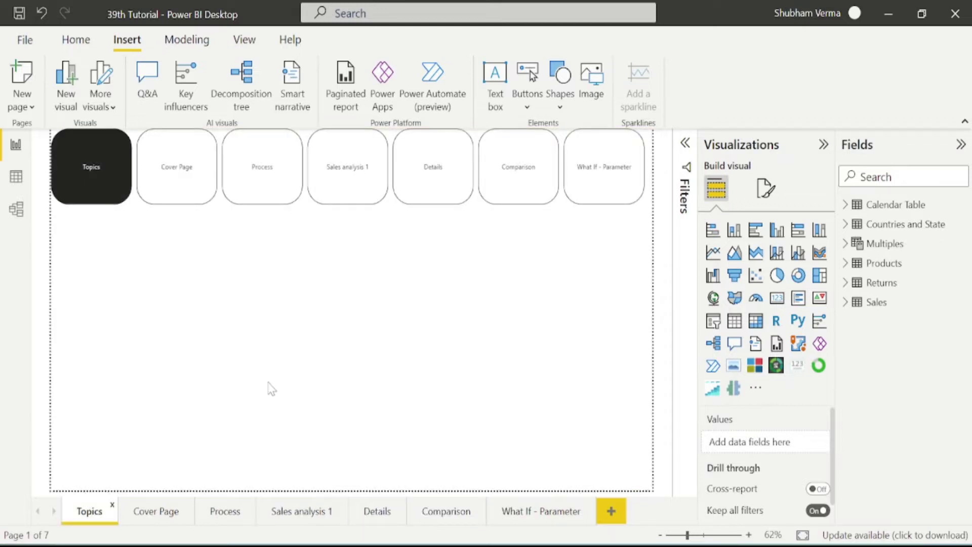
Set the font color of the navigator's default-state text to light orange
{"action": "left_click", "coordinate": [560, 202]}
{"action": "left_click", "coordinate": [728, 327]}
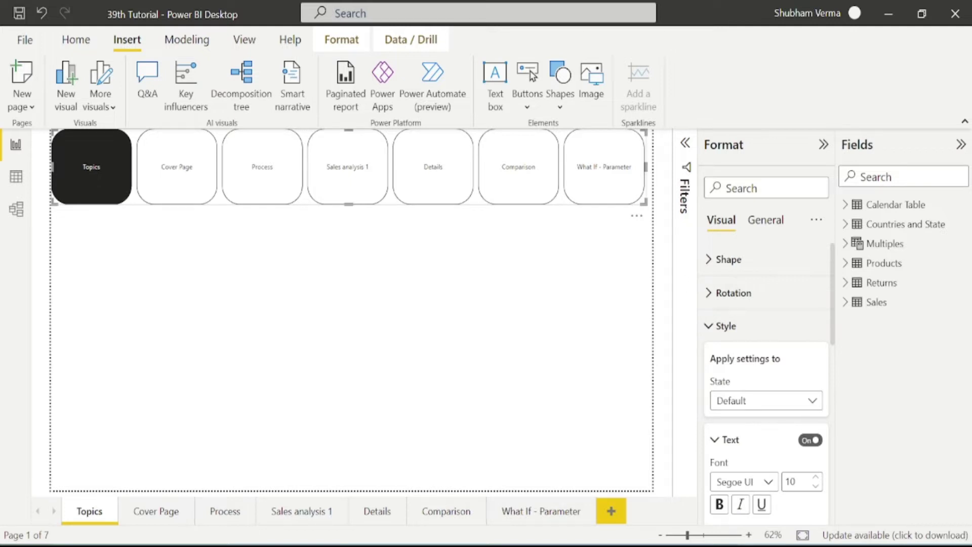
{"action": "scroll", "coordinate": [759, 486], "scroll_direction": "down", "scroll_amount": 3}
{"action": "left_click", "coordinate": [741, 381]}
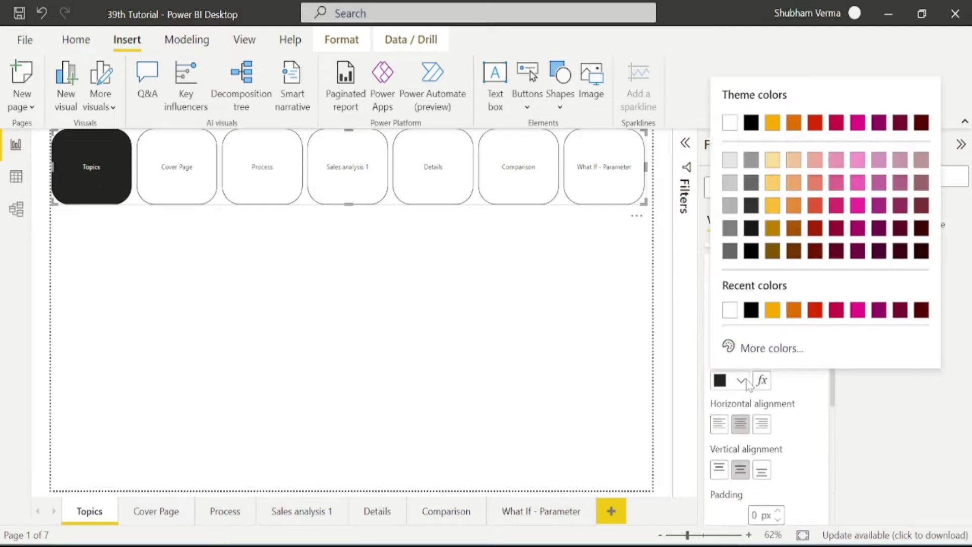
{"action": "left_click", "coordinate": [774, 207]}
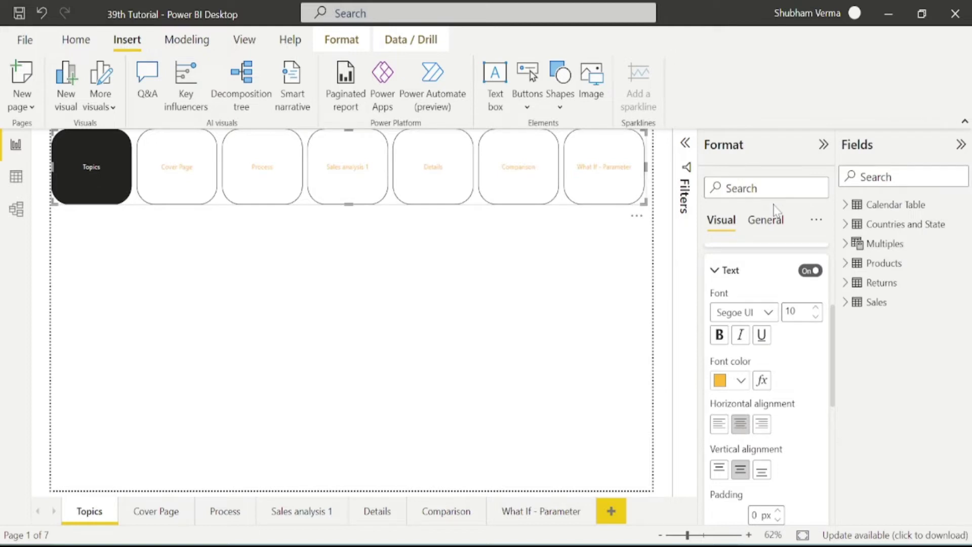
Turn on the page navigator's background effect and color it dark pink
{"action": "scroll", "coordinate": [760, 421], "scroll_direction": "down", "scroll_amount": 2}
{"action": "scroll", "coordinate": [759, 349], "scroll_direction": "up", "scroll_amount": 2}
{"action": "left_click", "coordinate": [765, 227]}
{"action": "left_click", "coordinate": [723, 327]}
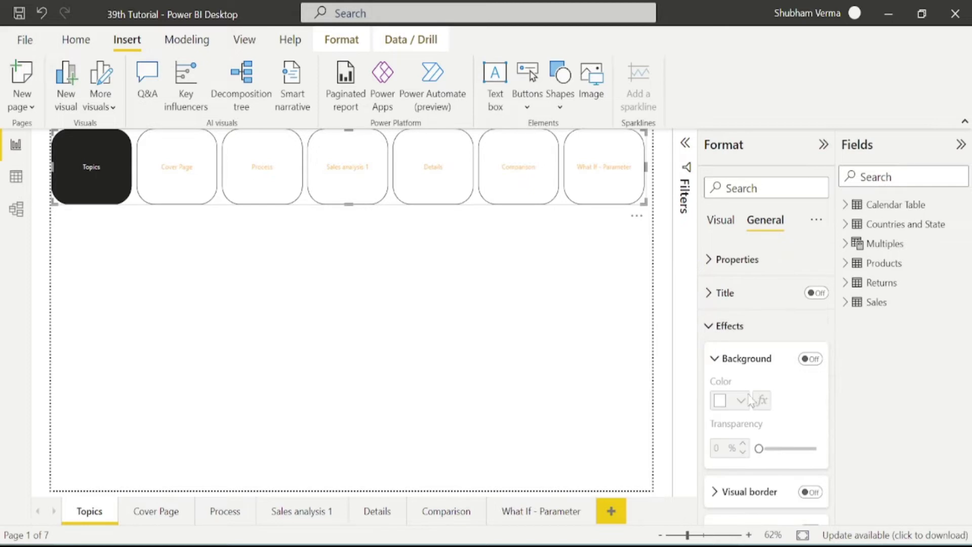
{"action": "left_click", "coordinate": [810, 358]}
{"action": "left_click", "coordinate": [741, 401]}
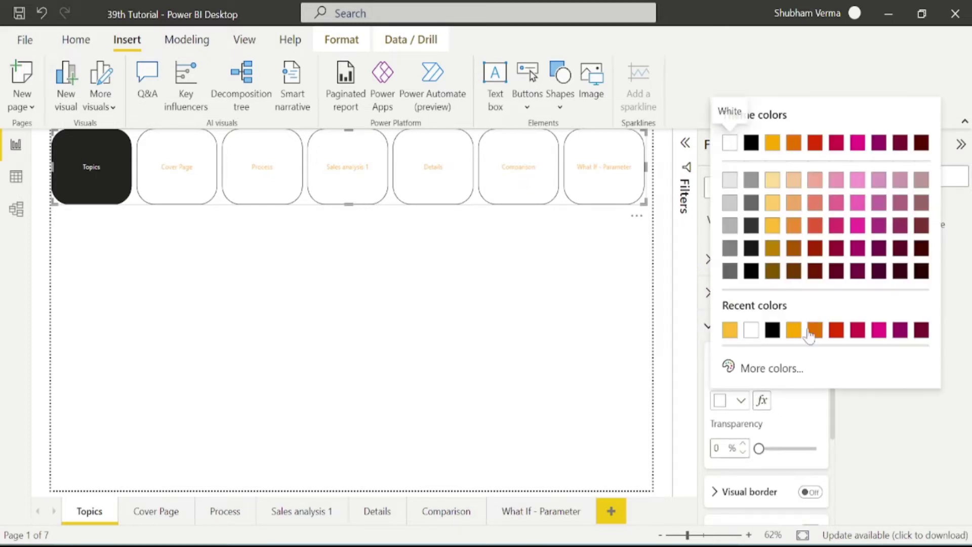
{"action": "left_click", "coordinate": [838, 226]}
Change the fill color of the navigator's default-state buttons to medium gray
{"action": "left_click", "coordinate": [720, 220]}
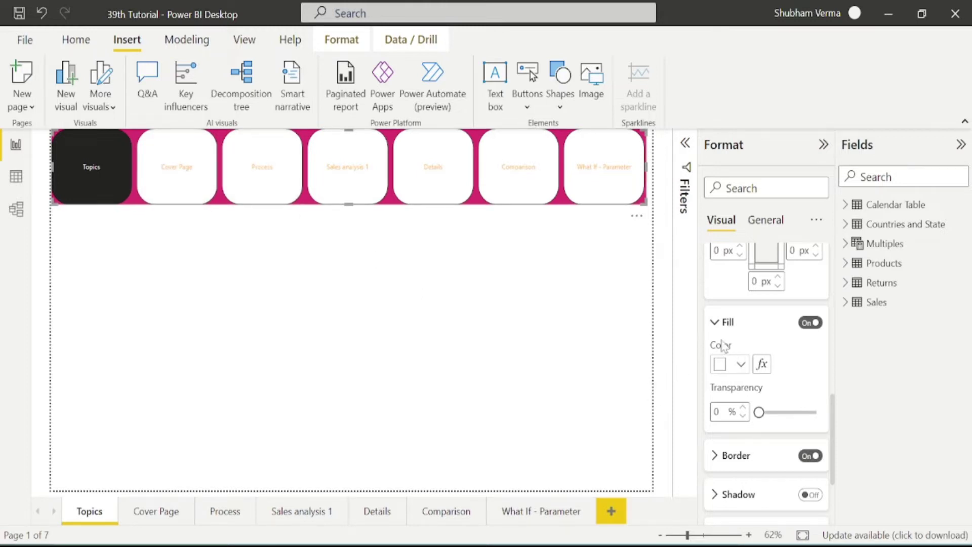
{"action": "left_click", "coordinate": [741, 364]}
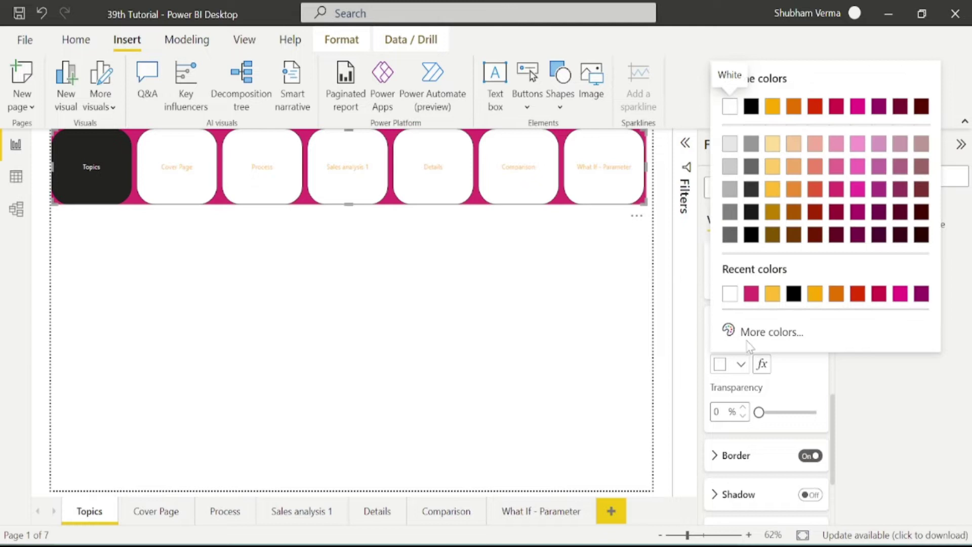
{"action": "left_click", "coordinate": [751, 149]}
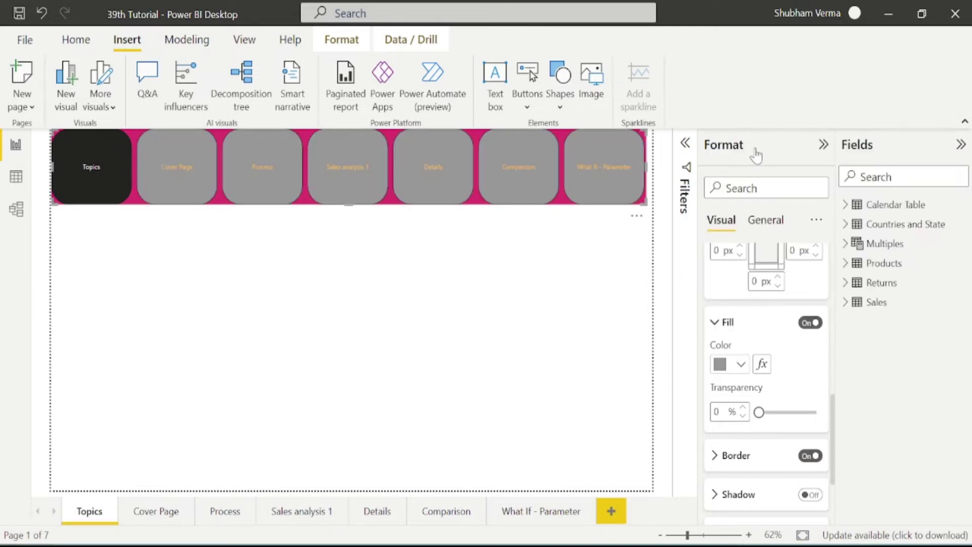
Set the navigator's default-state button text to white with a font size of 15
{"action": "scroll", "coordinate": [775, 378], "scroll_direction": "up", "scroll_amount": 3}
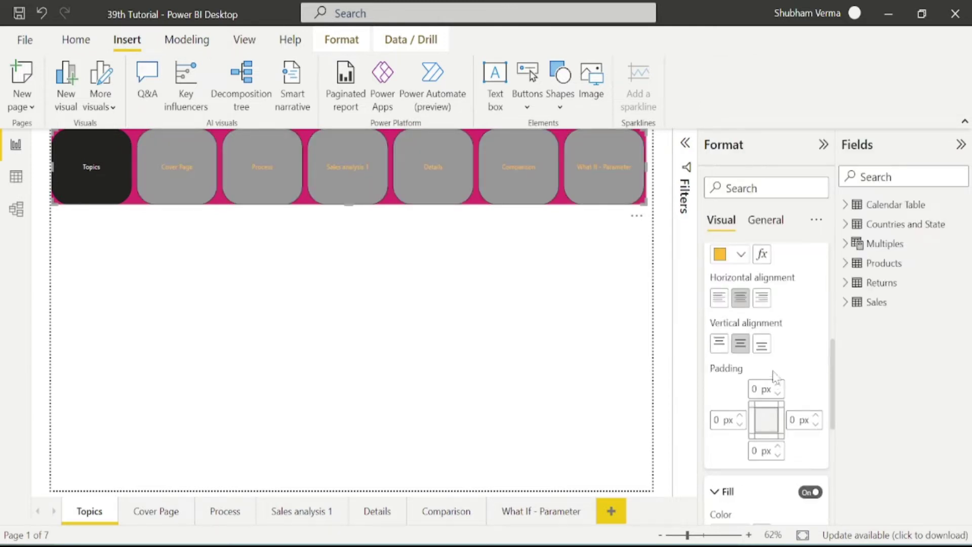
{"action": "left_click", "coordinate": [741, 254]}
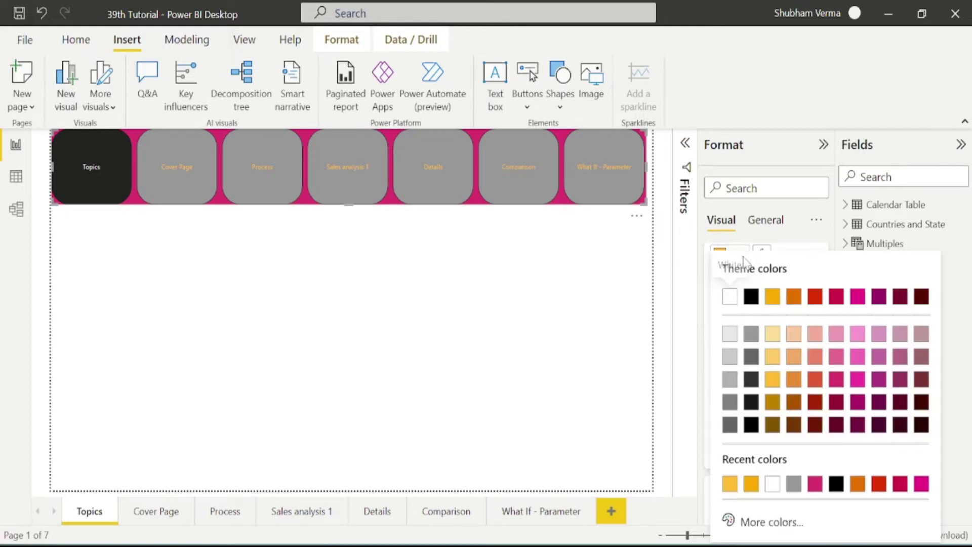
{"action": "left_click", "coordinate": [733, 298]}
{"action": "scroll", "coordinate": [783, 369], "scroll_direction": "up", "scroll_amount": 4}
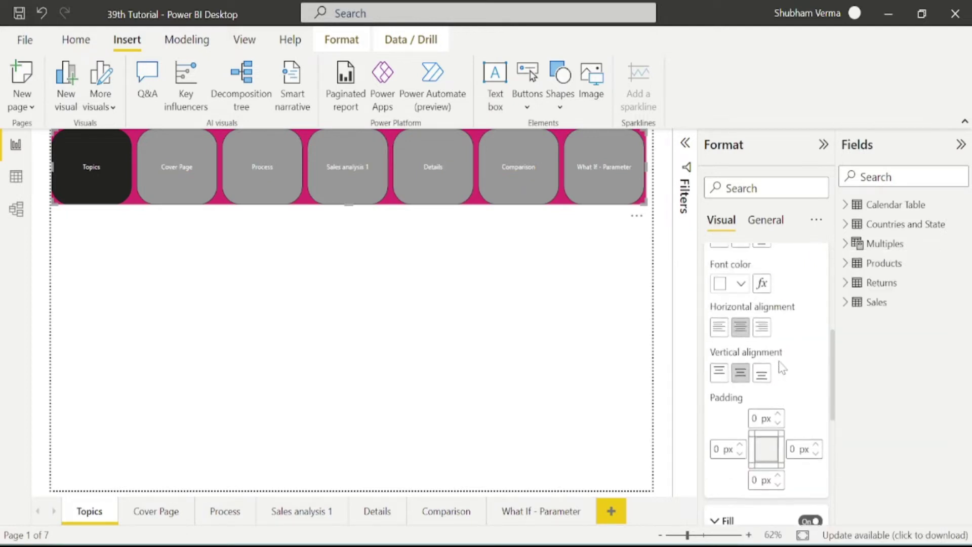
{"action": "left_click", "coordinate": [816, 393]}
{"action": "left_click", "coordinate": [816, 393]}
{"action": "left_click", "coordinate": [816, 394]}
{"action": "left_click", "coordinate": [816, 394]}
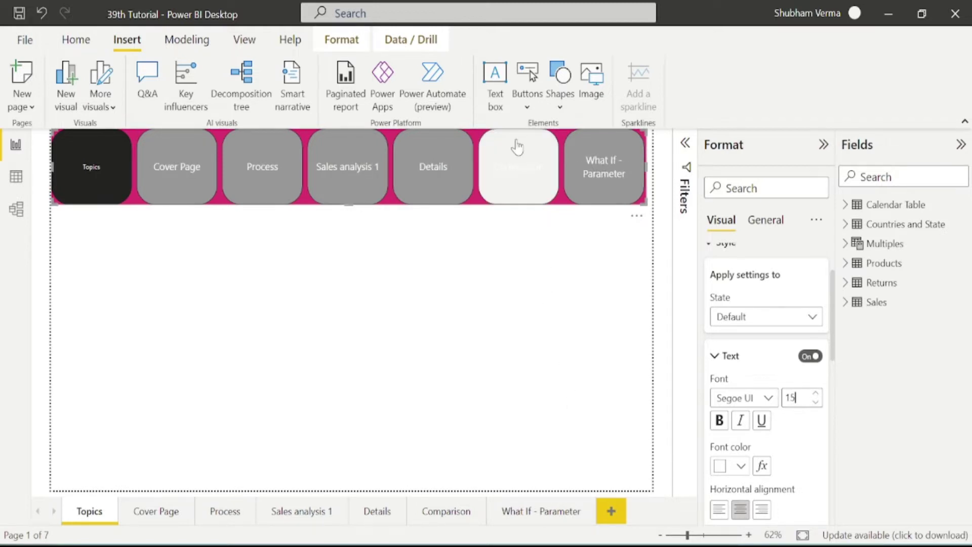
{"action": "left_click", "coordinate": [528, 88]}
{"action": "mouse_move", "coordinate": [588, 383]}
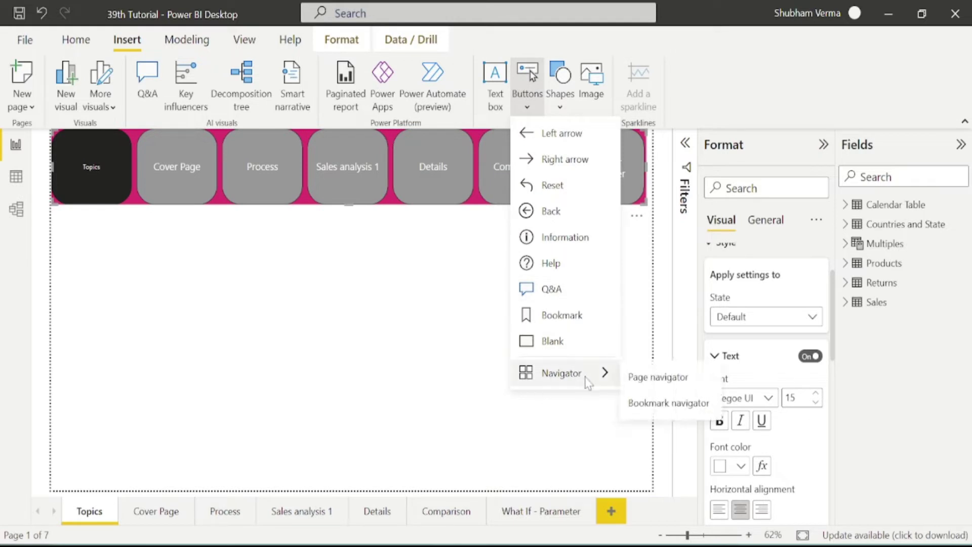
{"action": "left_click", "coordinate": [551, 375]}
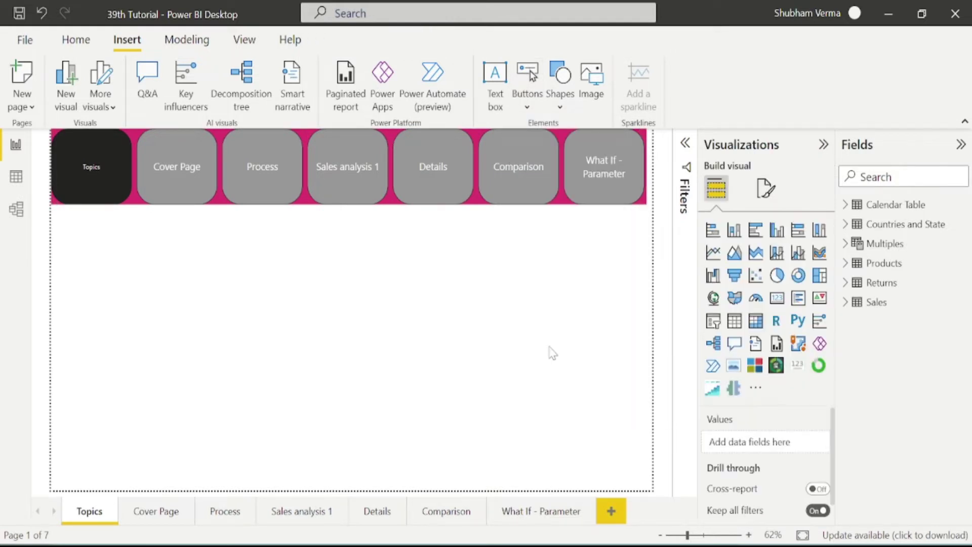
Insert the JPEG picture named image from the Desktop folder into the Topics page
{"action": "left_click", "coordinate": [593, 99]}
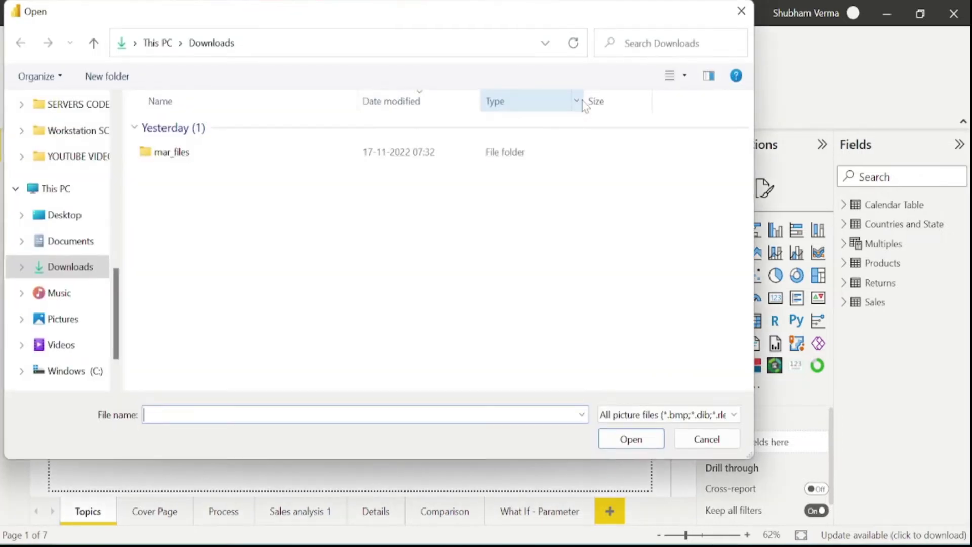
{"action": "scroll", "coordinate": [113, 314], "scroll_direction": "down", "scroll_amount": 2}
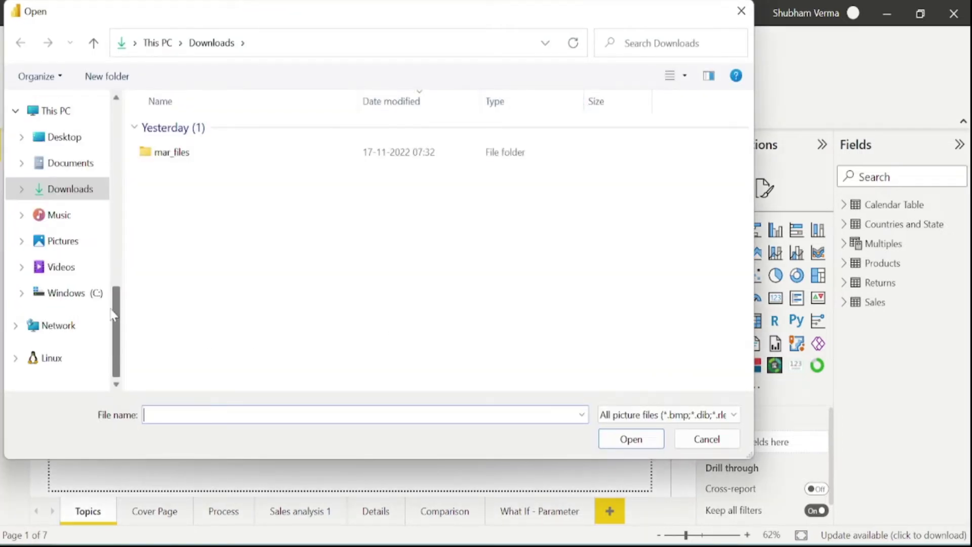
{"action": "left_click", "coordinate": [63, 145]}
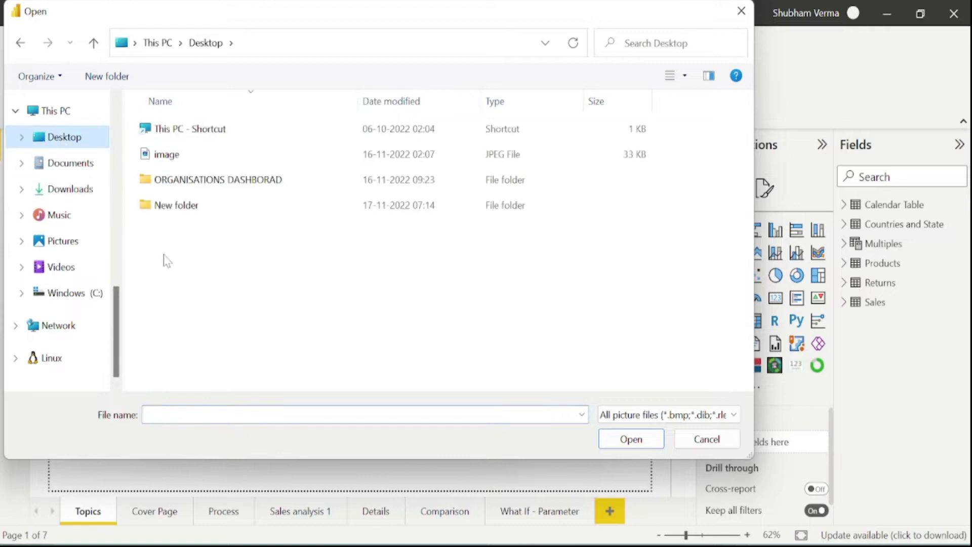
{"action": "left_click", "coordinate": [180, 155]}
{"action": "left_click", "coordinate": [628, 439]}
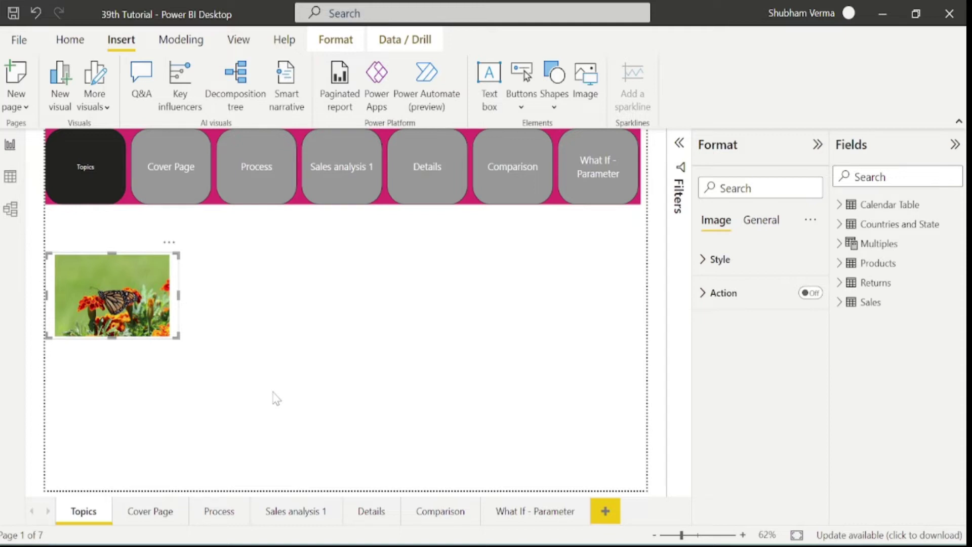
Nudge the butterfly image upward toward the page navigator and remove it from the page
{"action": "key", "text": "Up"}
{"action": "key", "text": "Up"}
{"action": "key", "text": "Up"}
{"action": "key", "text": "Up"}
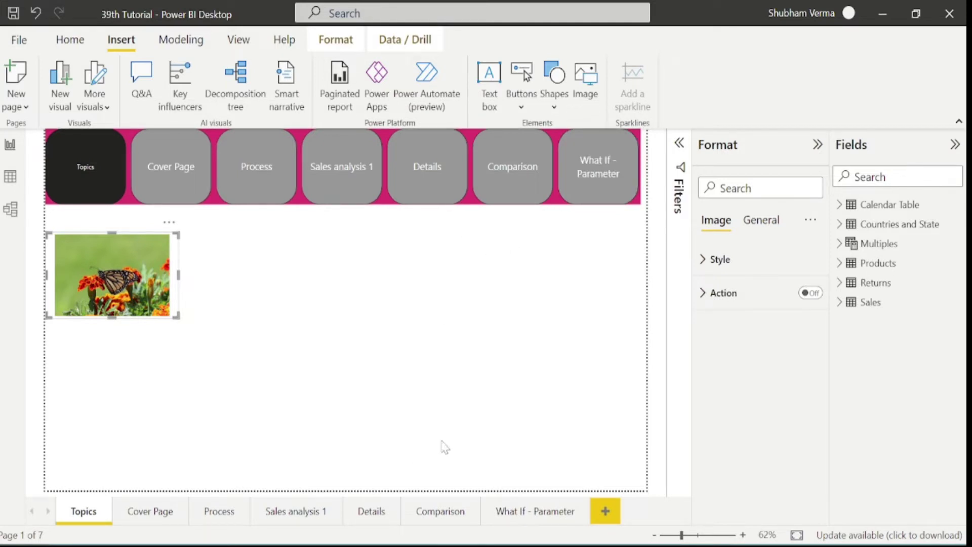
{"action": "left_click", "coordinate": [168, 222]}
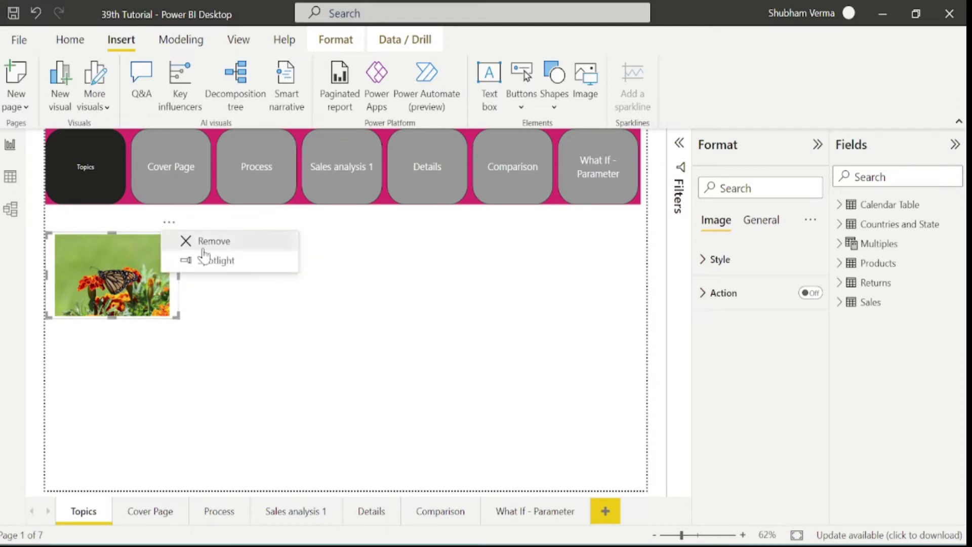
{"action": "left_click", "coordinate": [205, 244]}
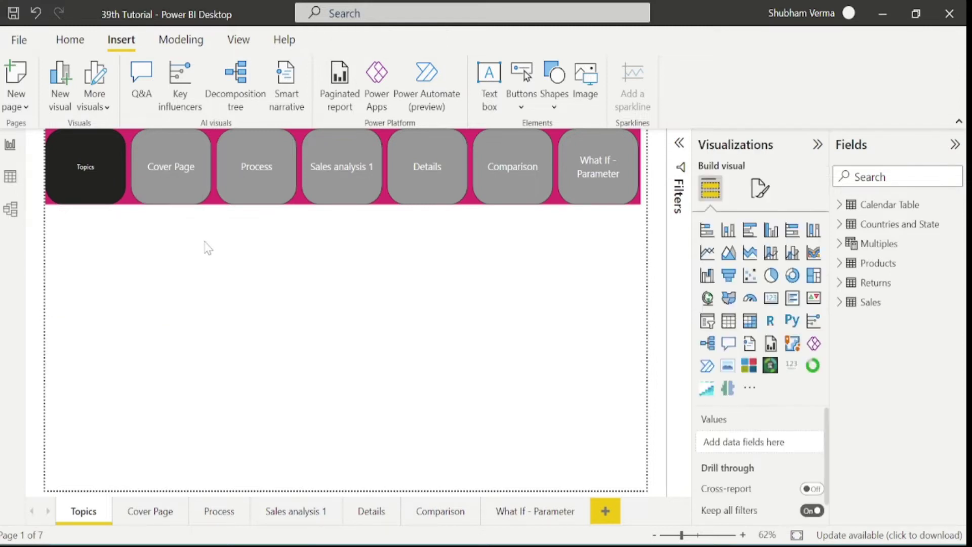
Add an enlarged table visual below the page navigator and fill it with the Customer Name field from Sales
{"action": "left_click", "coordinate": [730, 321]}
{"action": "left_click_drag", "start_coordinate": [637, 309], "coordinate": [314, 394]}
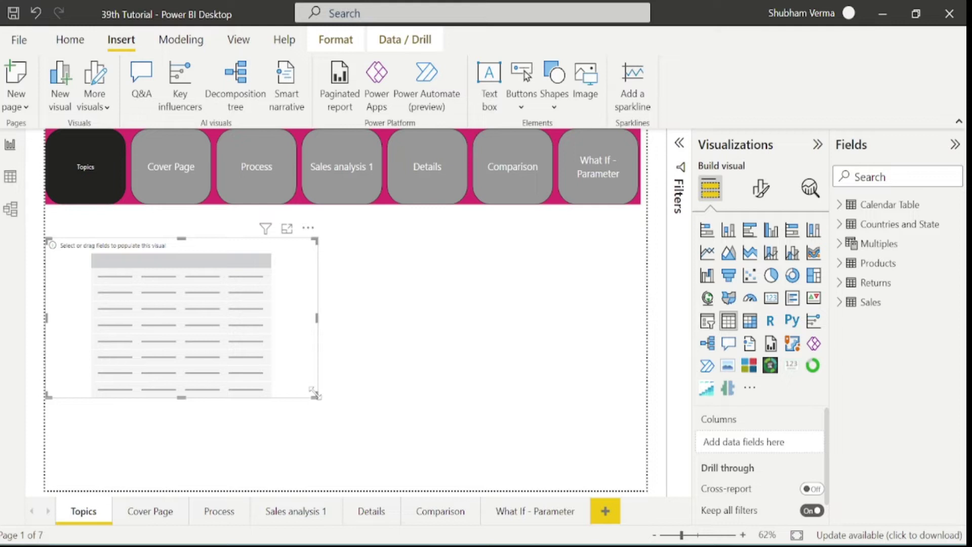
{"action": "left_click", "coordinate": [882, 176]}
{"action": "type", "text": "cust"}
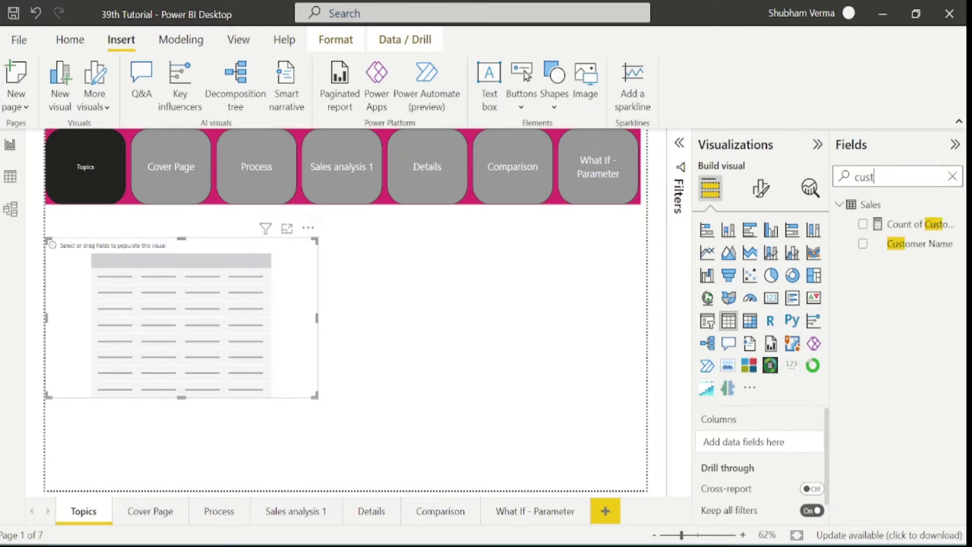
{"action": "left_click_drag", "start_coordinate": [918, 244], "coordinate": [170, 287]}
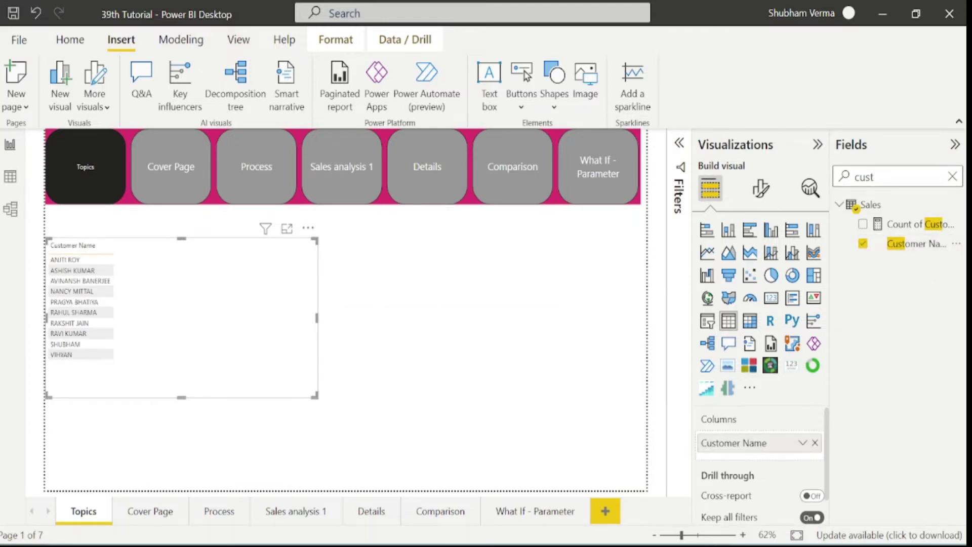
Search the fields for prod and add Products from the Products table as the table visual's second column
{"action": "key", "text": "BackSpace"}
{"action": "key", "text": "BackSpace"}
{"action": "key", "text": "BackSpace"}
{"action": "key", "text": "BackSpace"}
{"action": "type", "text": "p"}
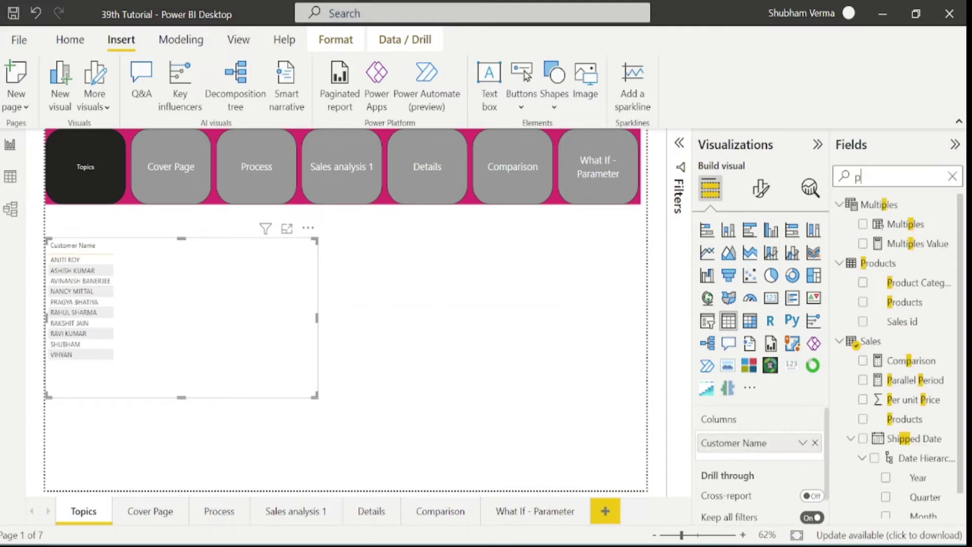
{"action": "type", "text": "rod"}
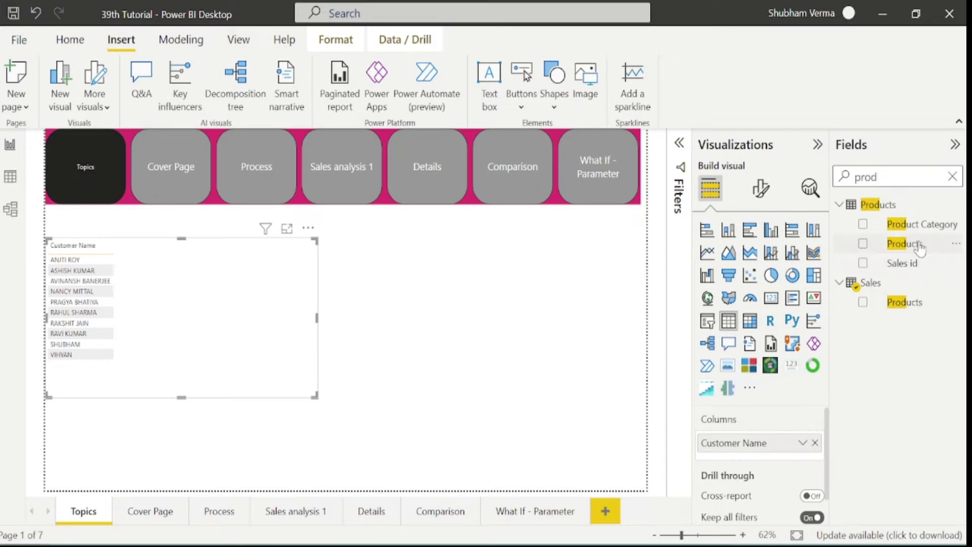
{"action": "left_click_drag", "start_coordinate": [919, 248], "coordinate": [232, 261]}
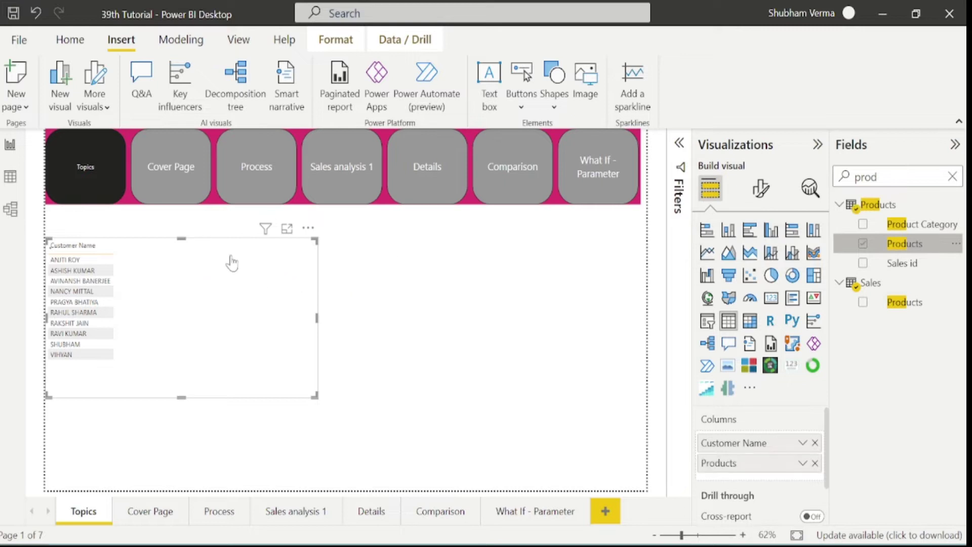
Search the fields for sal and add the total sales measure from the Calendar Table to the table visual
{"action": "double_click", "coordinate": [865, 176]}
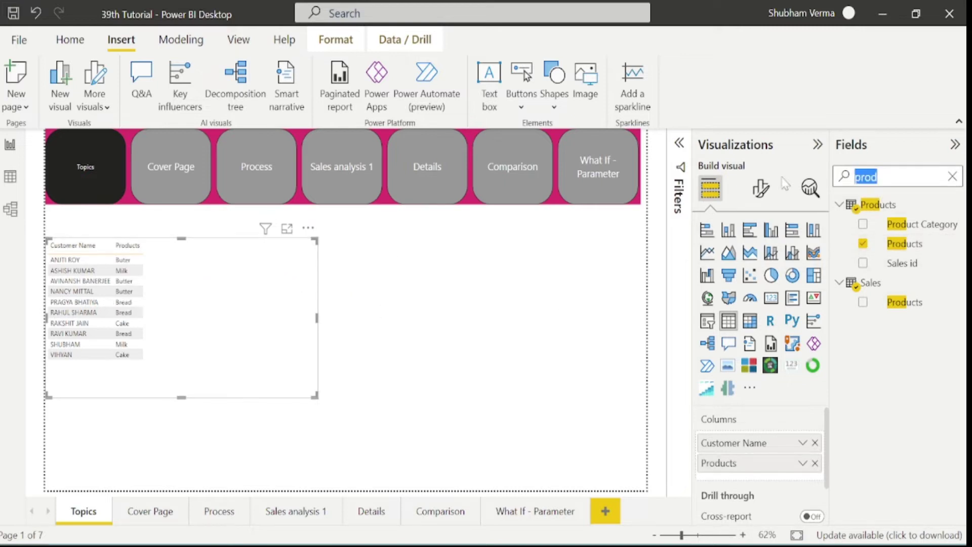
{"action": "key", "text": "BackSpace"}
{"action": "type", "text": "sal"}
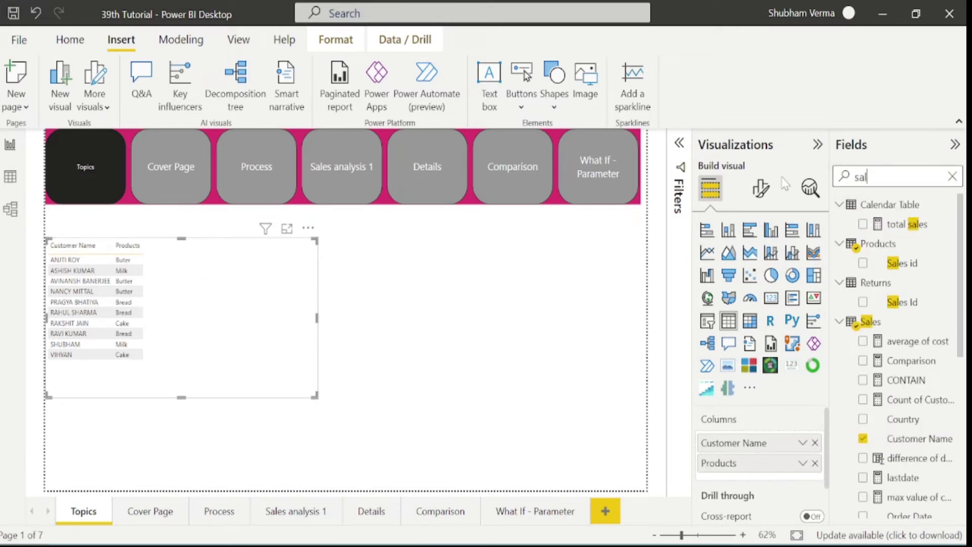
{"action": "left_click_drag", "start_coordinate": [906, 224], "coordinate": [249, 272]}
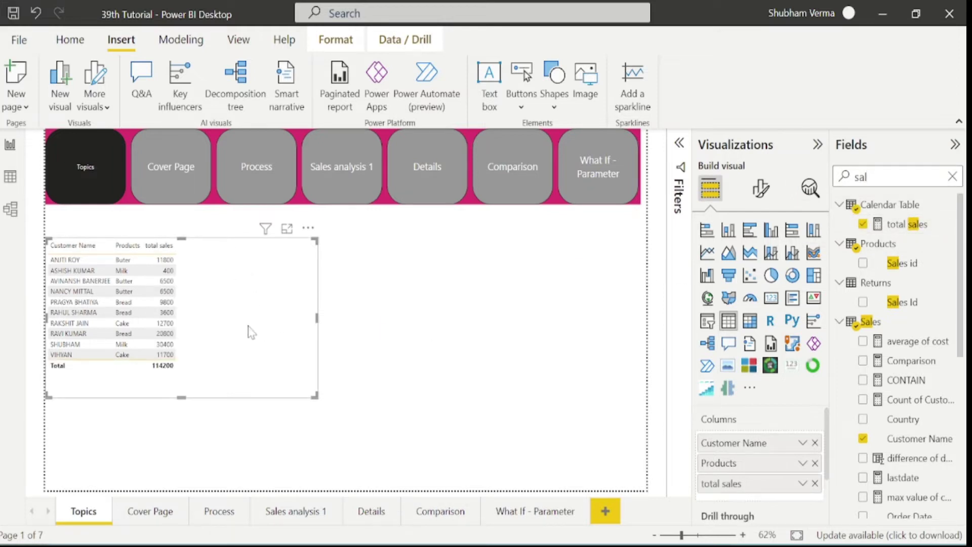
Set the table's values font size to 15 and slightly enlarge the table visual
{"action": "left_click", "coordinate": [761, 189]}
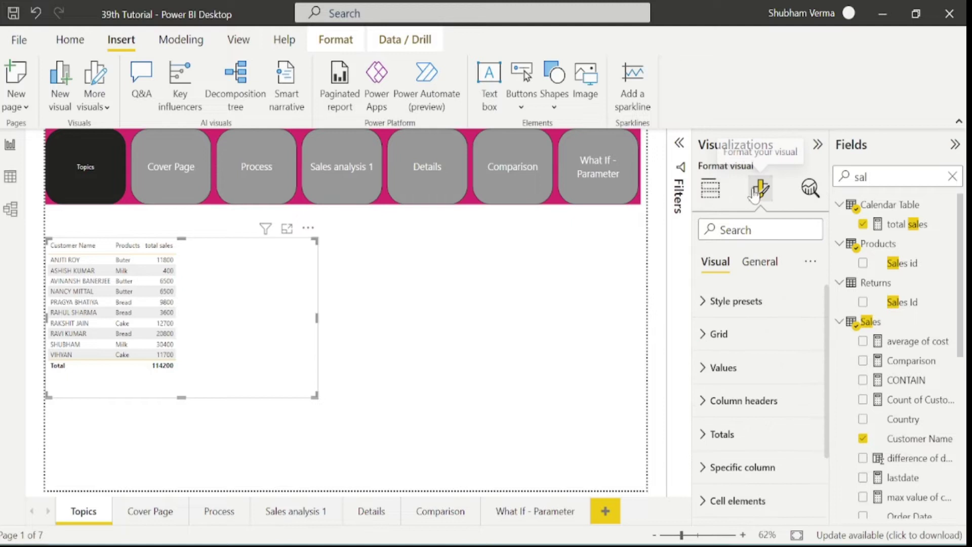
{"action": "left_click", "coordinate": [709, 367]}
{"action": "left_click", "coordinate": [809, 437]}
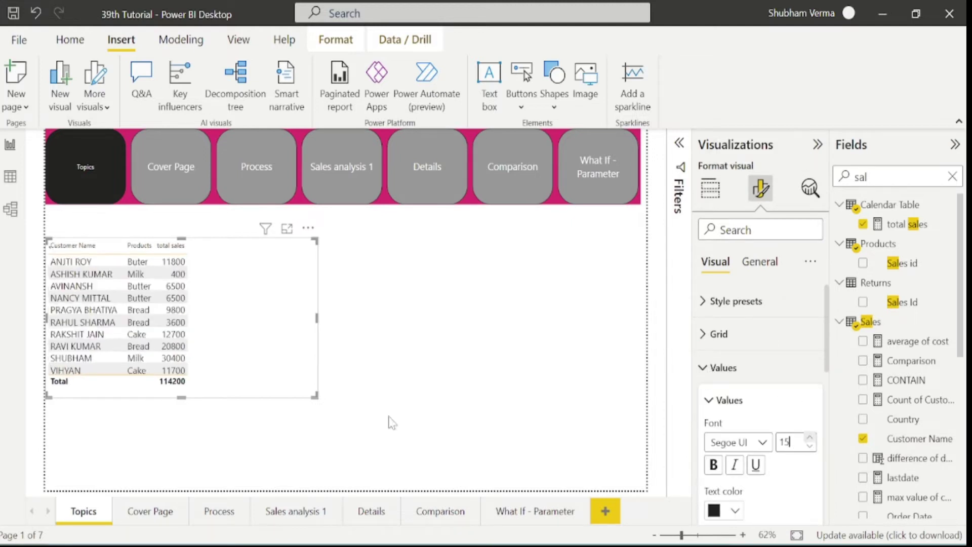
{"action": "left_click_drag", "start_coordinate": [315, 396], "coordinate": [326, 405]}
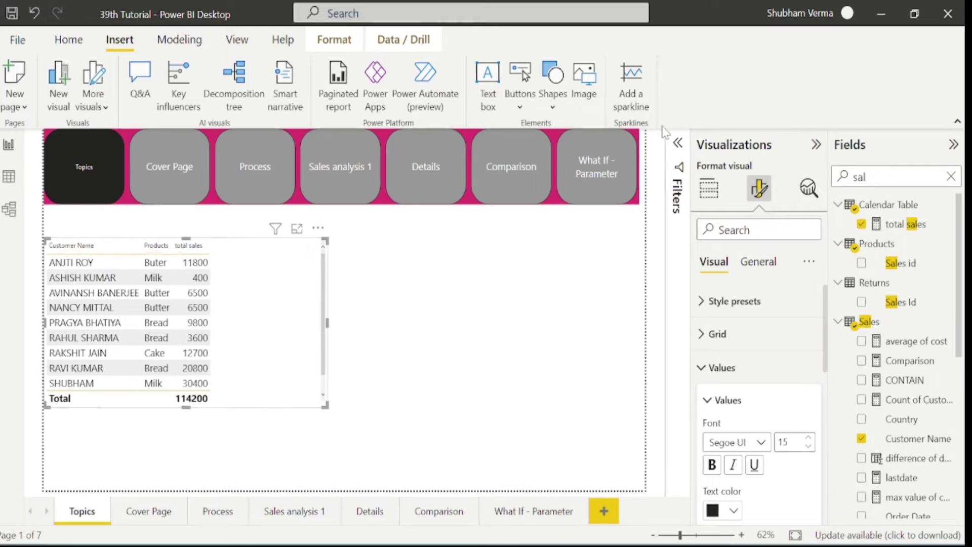
Start a sparkline for the table with Products on the Y-axis, summarized by Count
{"action": "left_click", "coordinate": [639, 104]}
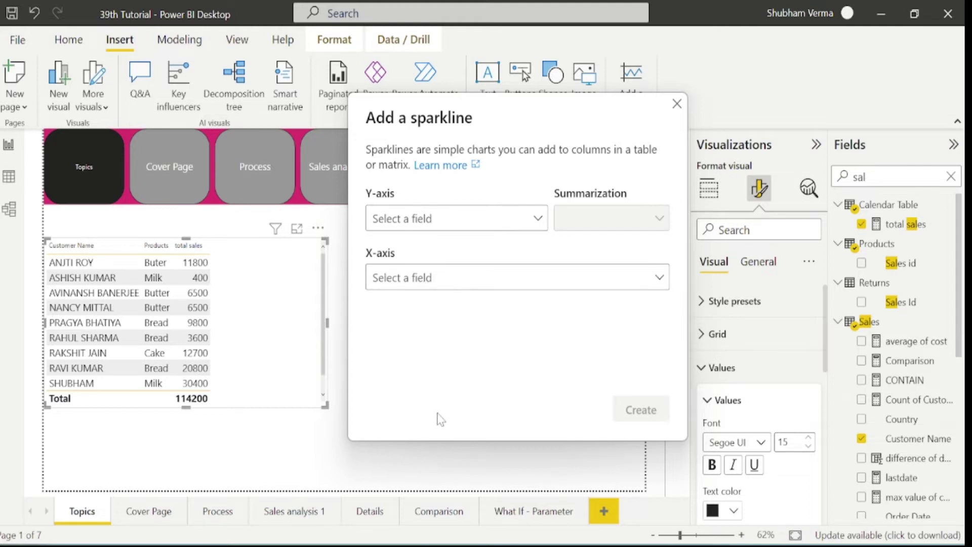
{"action": "left_click", "coordinate": [540, 219]}
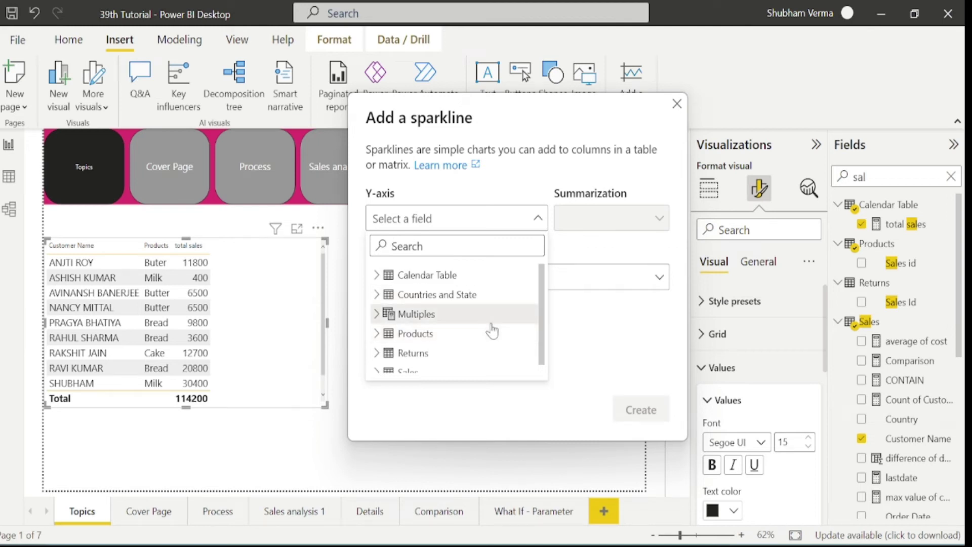
{"action": "scroll", "coordinate": [491, 329], "scroll_direction": "down", "scroll_amount": 1}
{"action": "left_click", "coordinate": [376, 325]}
{"action": "scroll", "coordinate": [430, 357], "scroll_direction": "down", "scroll_amount": 1}
{"action": "left_click", "coordinate": [428, 348]}
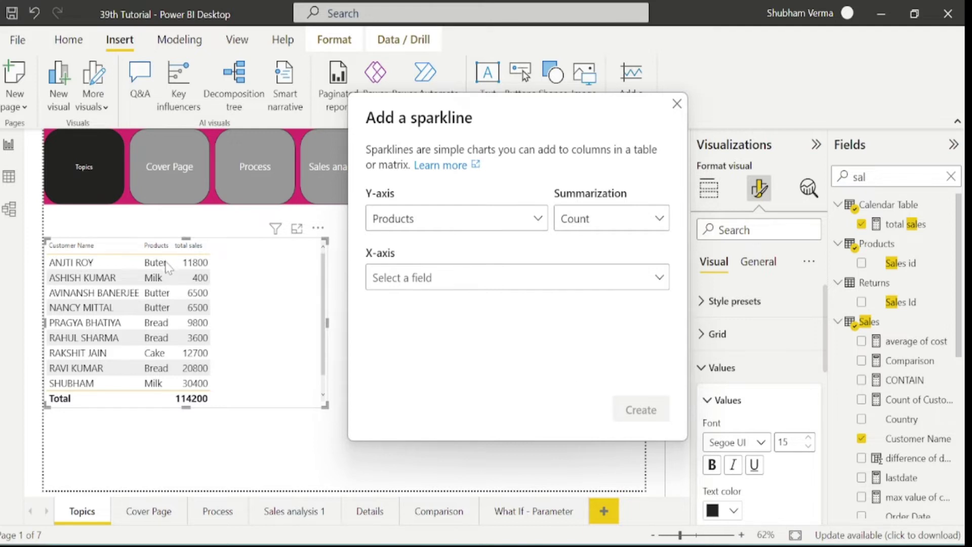
{"action": "left_click", "coordinate": [612, 218]}
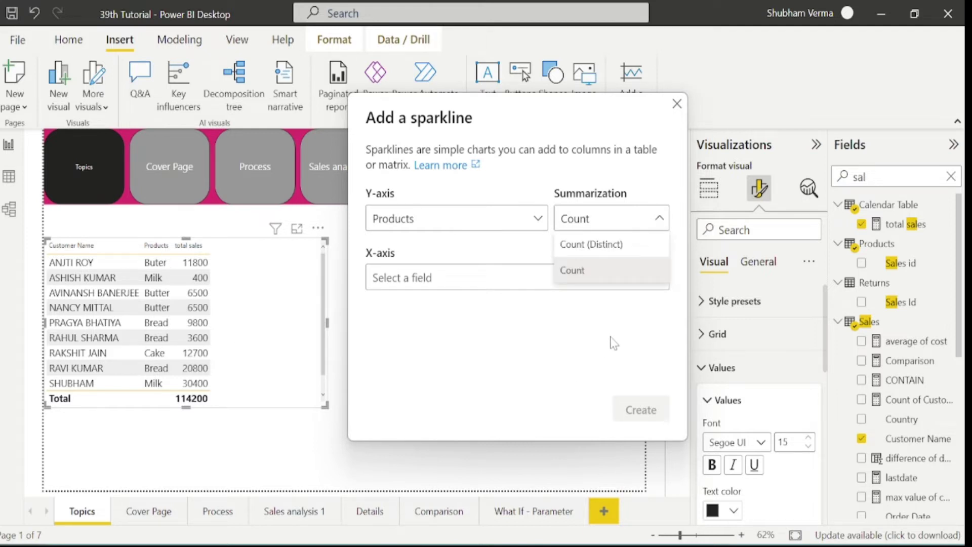
{"action": "left_click", "coordinate": [583, 281]}
Set the sparkline's X-axis to the Sales field of the Sales table and create the sparkline
{"action": "left_click", "coordinate": [582, 283]}
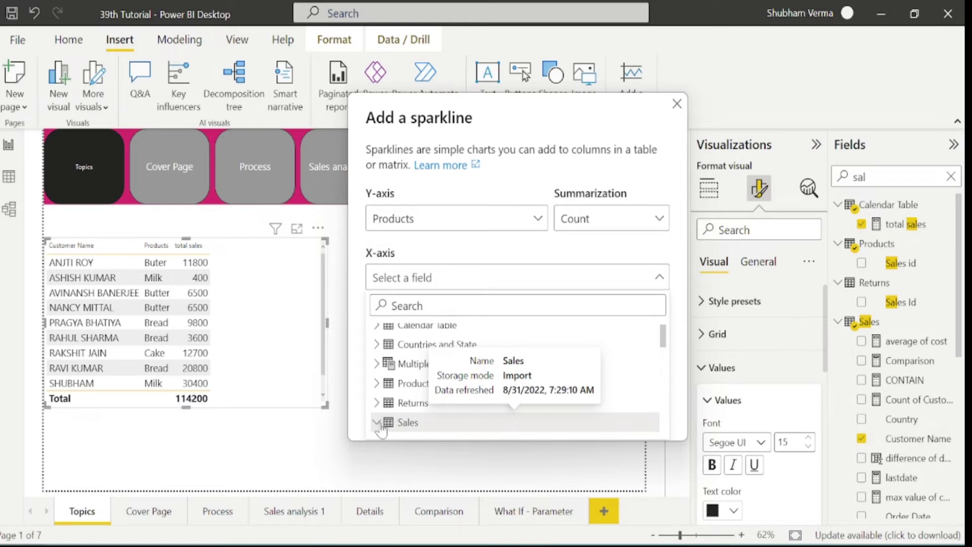
{"action": "left_click", "coordinate": [379, 423]}
{"action": "scroll", "coordinate": [405, 415], "scroll_direction": "down", "scroll_amount": 3}
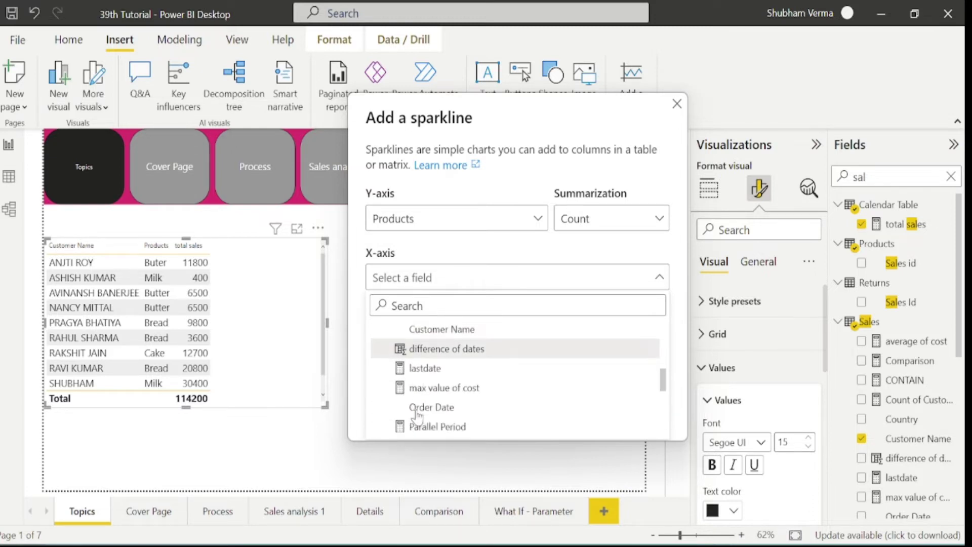
{"action": "scroll", "coordinate": [425, 418], "scroll_direction": "down", "scroll_amount": 4}
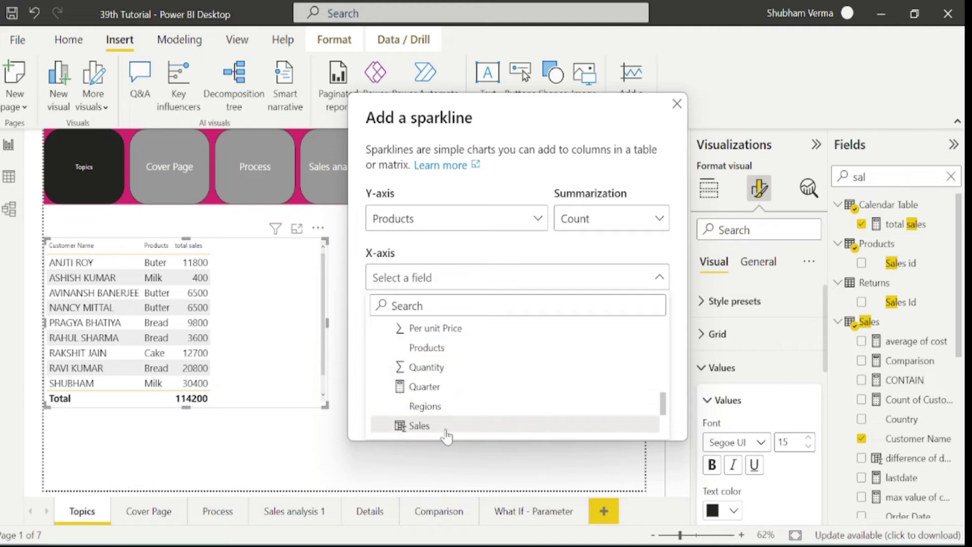
{"action": "left_click", "coordinate": [440, 428]}
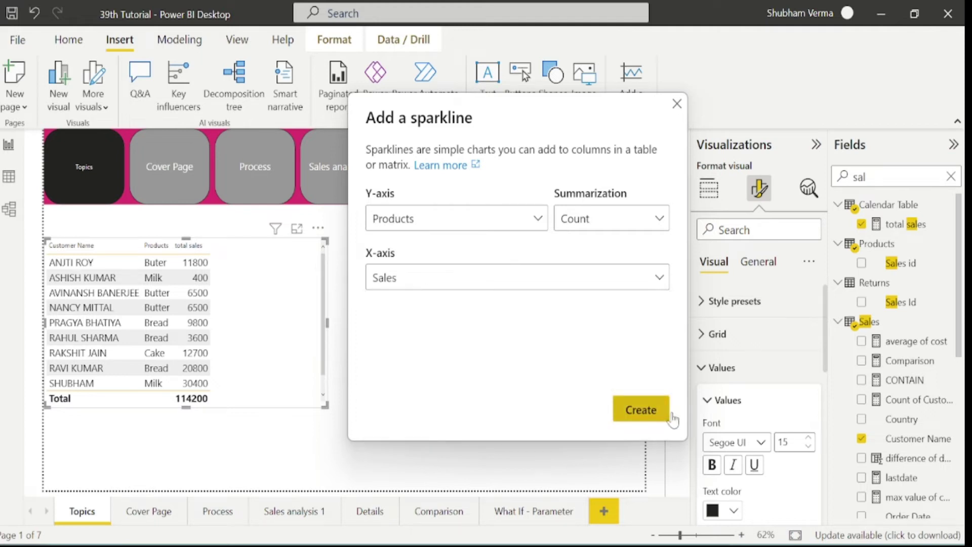
{"action": "left_click", "coordinate": [641, 410]}
Enlarge the table visual so all customer rows and the sparkline column fit
{"action": "left_click_drag", "start_coordinate": [322, 413], "coordinate": [332, 422]}
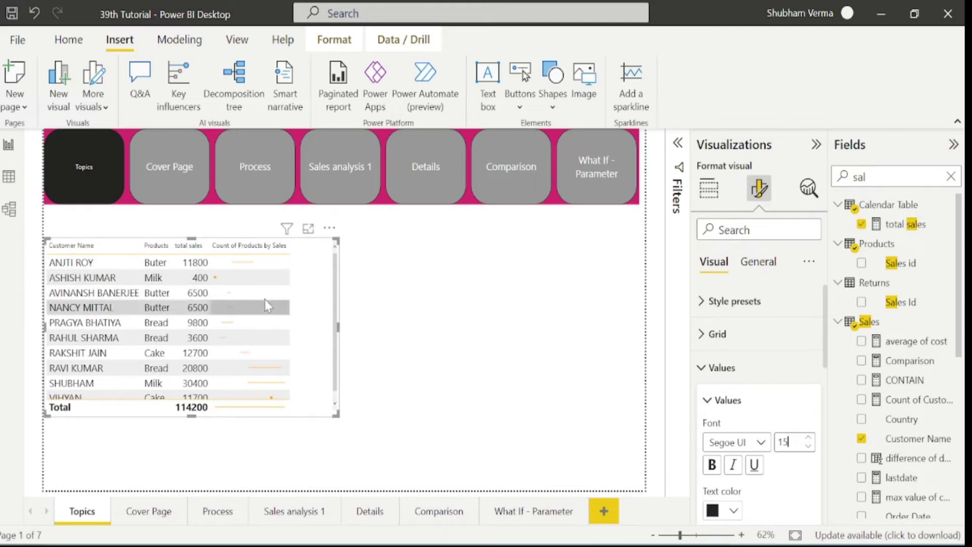
{"action": "mouse_move", "coordinate": [254, 266]}
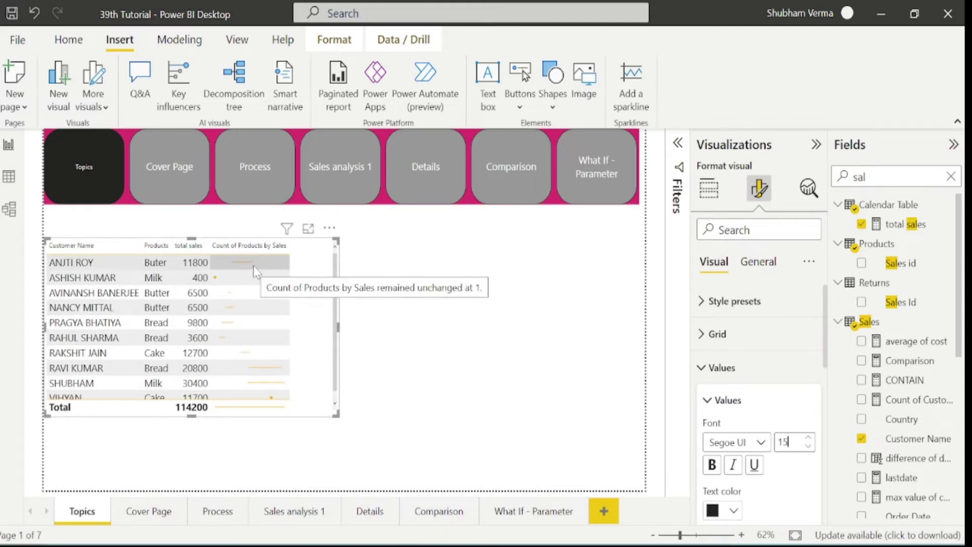
{"action": "left_click_drag", "start_coordinate": [336, 415], "coordinate": [403, 441]}
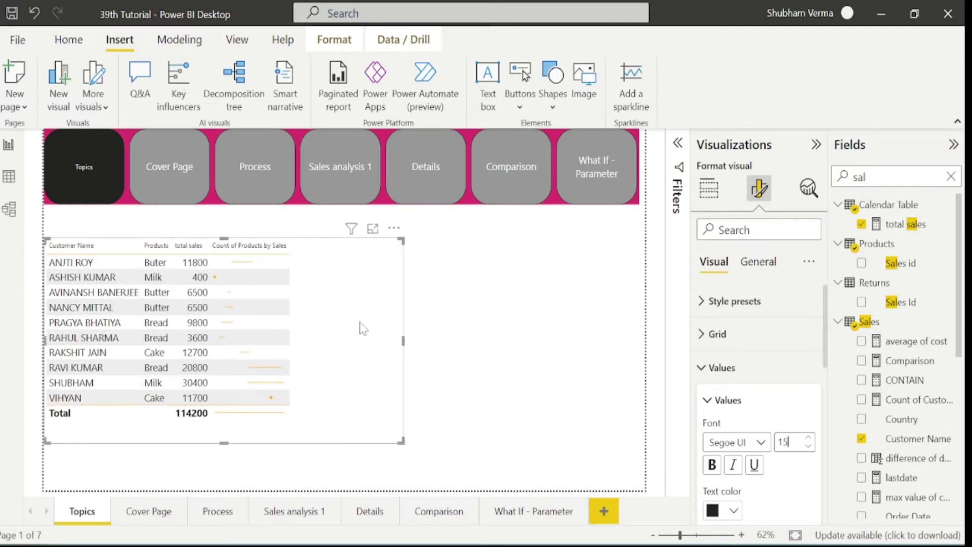
Start another sparkline for the table with the Sales table's Sales field on the Y-axis, summarized by Sum
{"action": "left_click", "coordinate": [640, 108]}
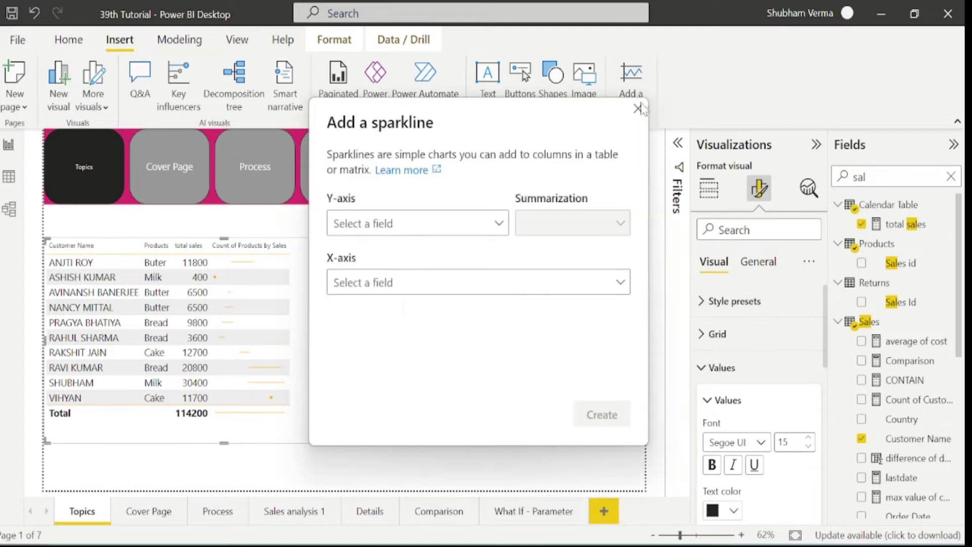
{"action": "left_click", "coordinate": [501, 226]}
{"action": "scroll", "coordinate": [415, 345], "scroll_direction": "down", "scroll_amount": 1}
{"action": "left_click", "coordinate": [352, 368]}
{"action": "scroll", "coordinate": [385, 375], "scroll_direction": "down", "scroll_amount": 8}
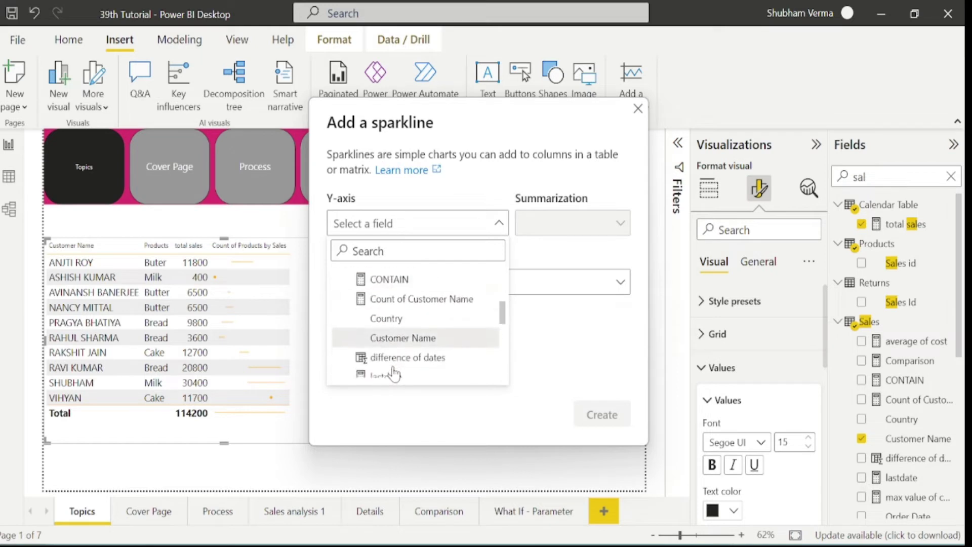
{"action": "scroll", "coordinate": [394, 375], "scroll_direction": "down", "scroll_amount": 3}
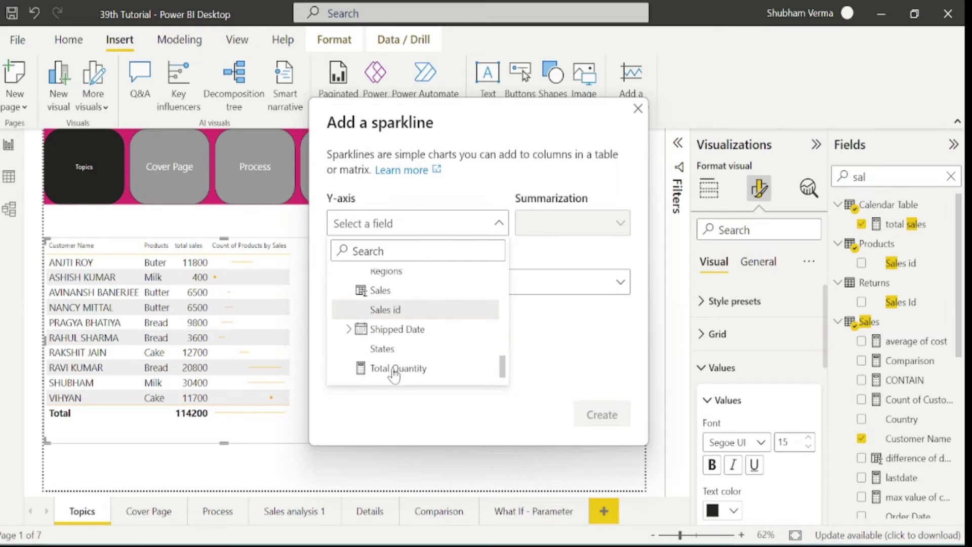
{"action": "left_click", "coordinate": [391, 292]}
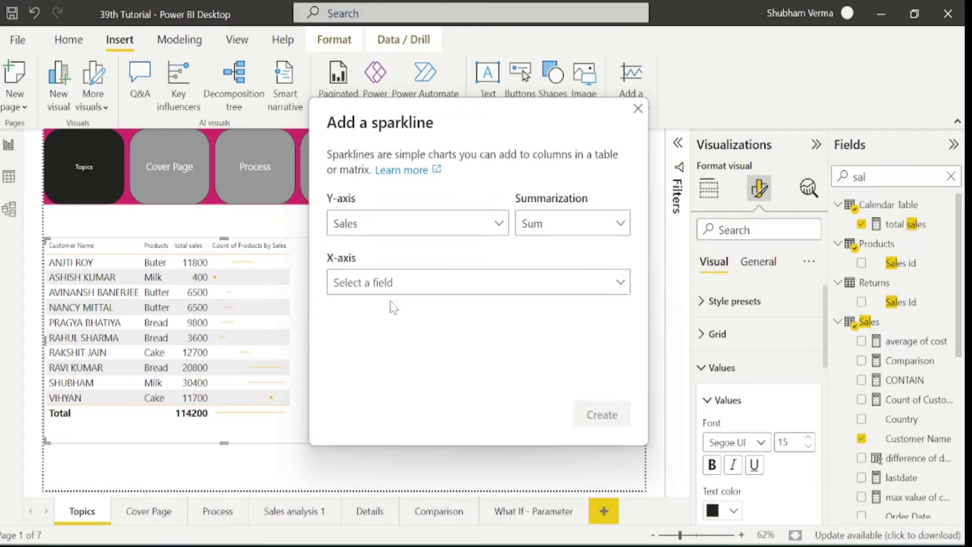
{"action": "left_click", "coordinate": [620, 224]}
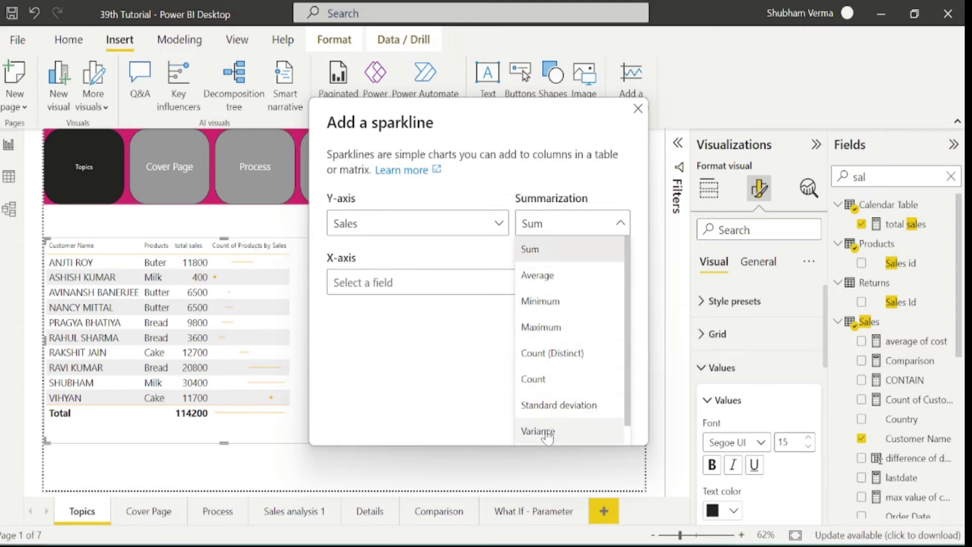
{"action": "left_click", "coordinate": [554, 258]}
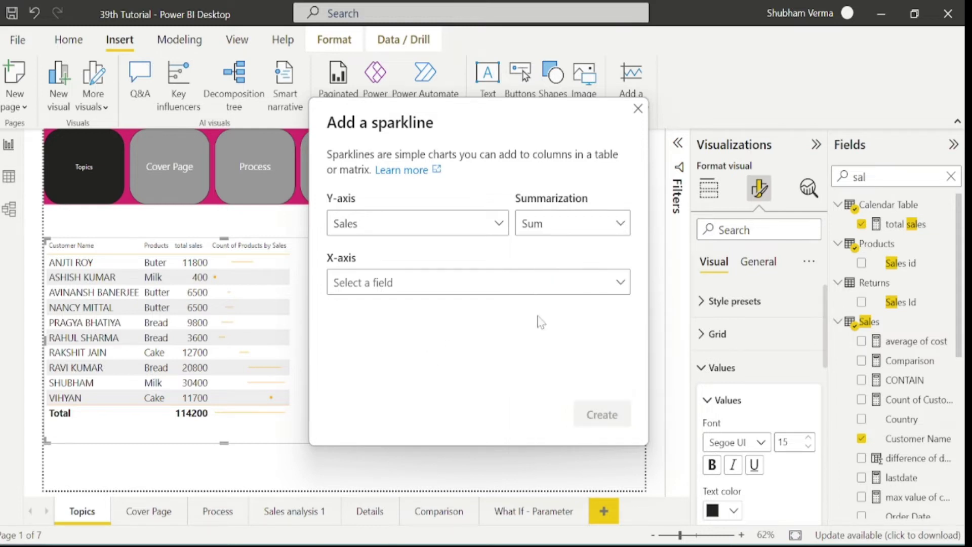
Set the sparkline's X-axis to the Sales field of the Sales table and create it
{"action": "left_click", "coordinate": [615, 284]}
{"action": "scroll", "coordinate": [386, 425], "scroll_direction": "down", "scroll_amount": 1}
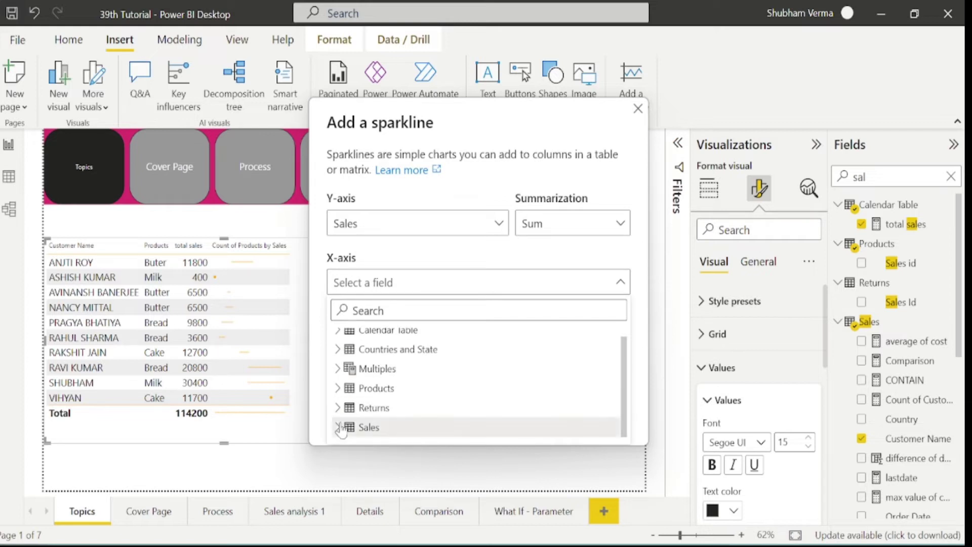
{"action": "left_click", "coordinate": [366, 428]}
{"action": "scroll", "coordinate": [419, 411], "scroll_direction": "down", "scroll_amount": 10}
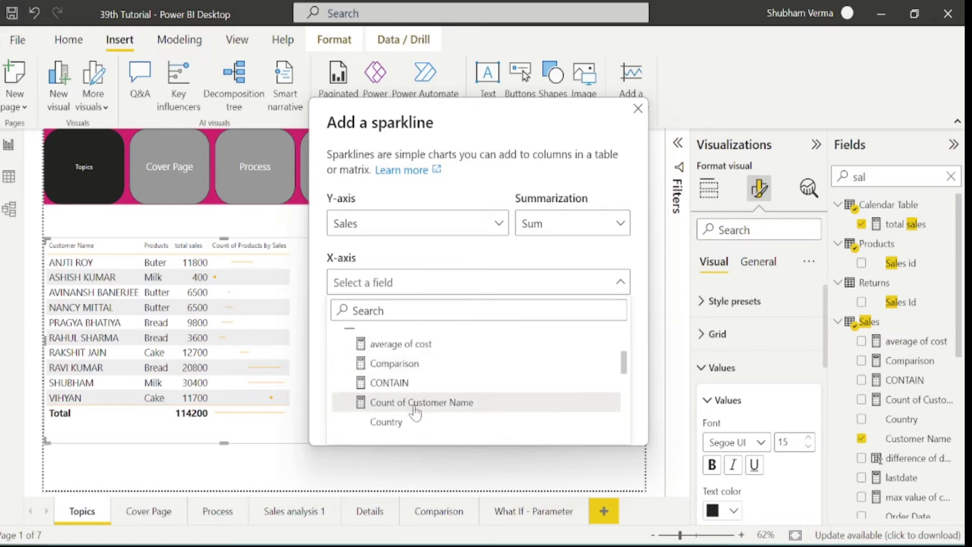
{"action": "scroll", "coordinate": [421, 411], "scroll_direction": "down", "scroll_amount": 1}
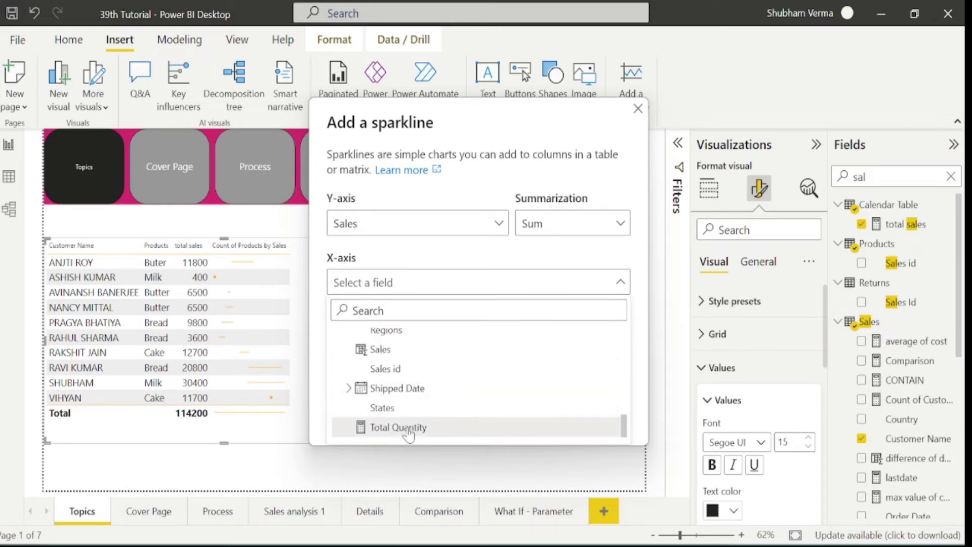
{"action": "left_click", "coordinate": [390, 355]}
{"action": "left_click", "coordinate": [544, 420]}
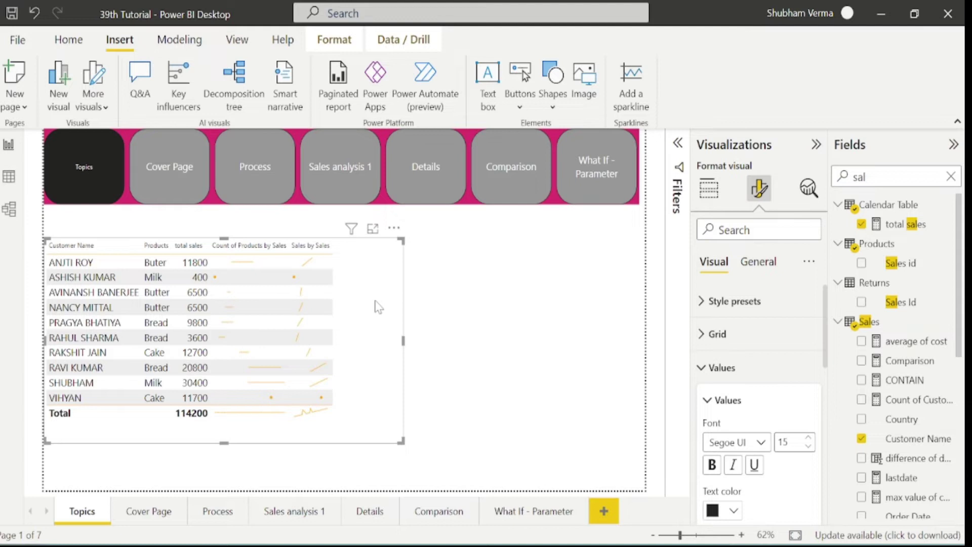
Open the table's sparkline formatting settings for the Count of Products by Sales sparkline
{"action": "left_click", "coordinate": [719, 200]}
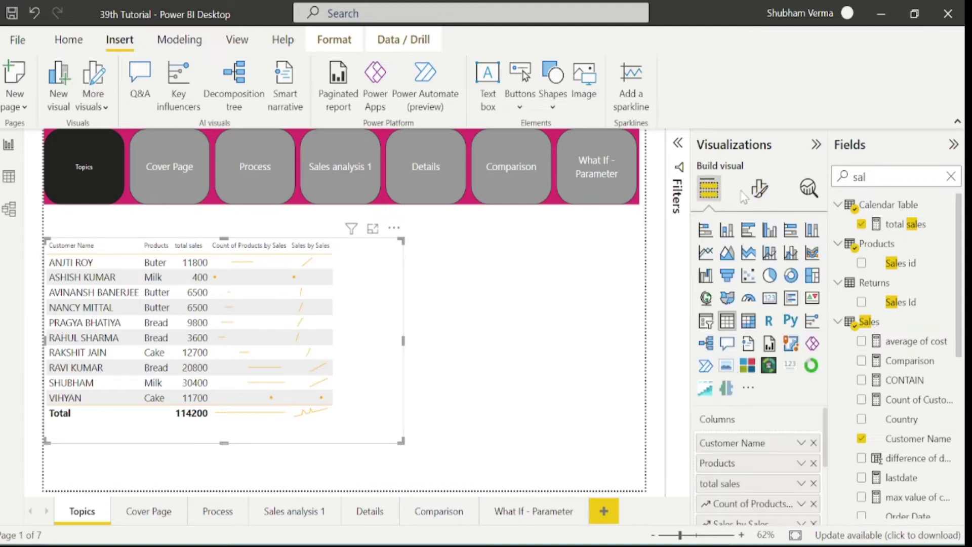
{"action": "left_click", "coordinate": [760, 189]}
{"action": "scroll", "coordinate": [707, 390], "scroll_direction": "down", "scroll_amount": 3}
{"action": "scroll", "coordinate": [707, 392], "scroll_direction": "down", "scroll_amount": 5}
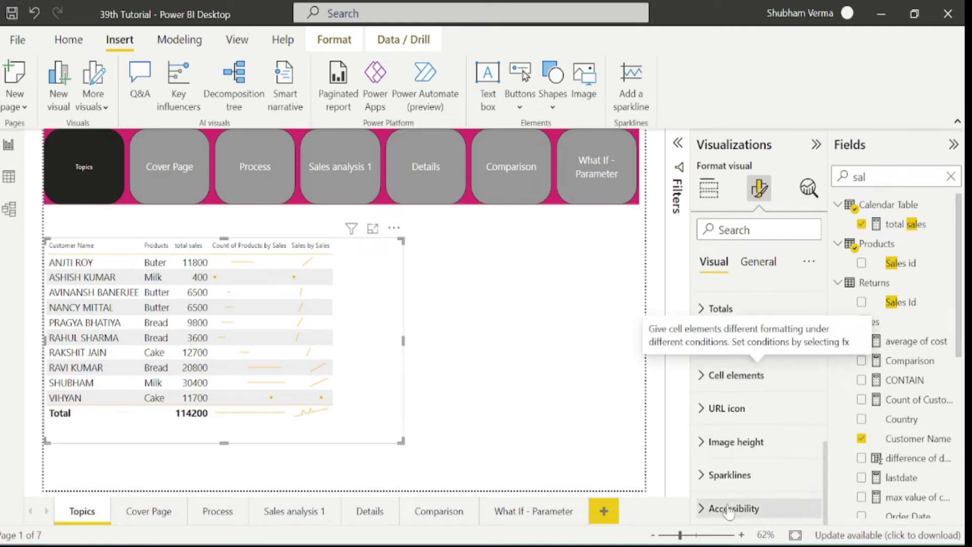
{"action": "left_click", "coordinate": [707, 475]}
{"action": "scroll", "coordinate": [749, 455], "scroll_direction": "down", "scroll_amount": 5}
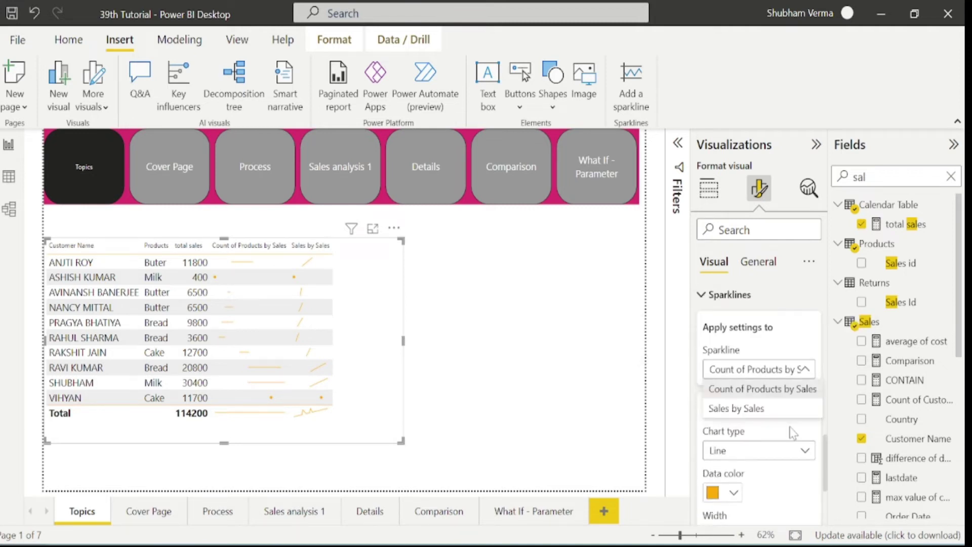
Try the Column chart type on the Count of Products by Sales sparkline and switch it back to Line
{"action": "left_click", "coordinate": [804, 380]}
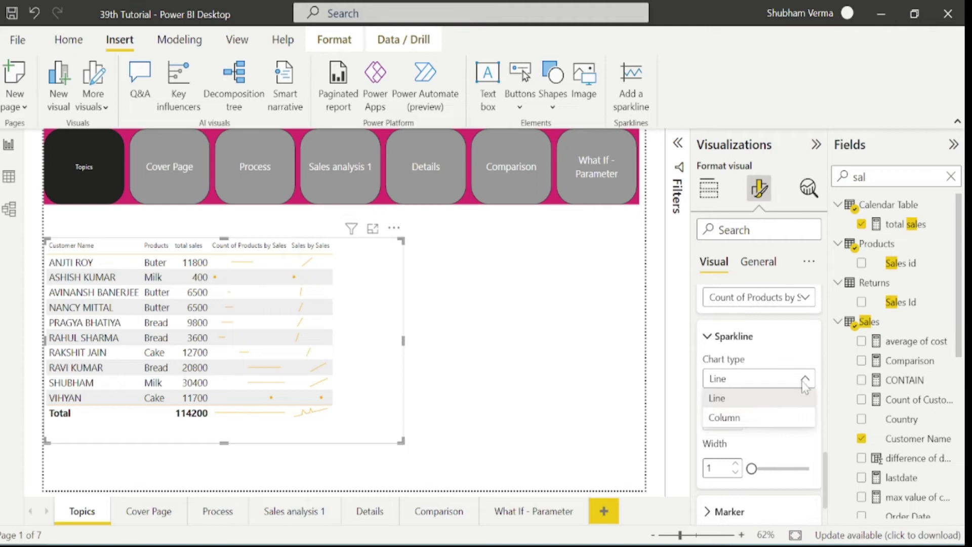
{"action": "left_click", "coordinate": [725, 419]}
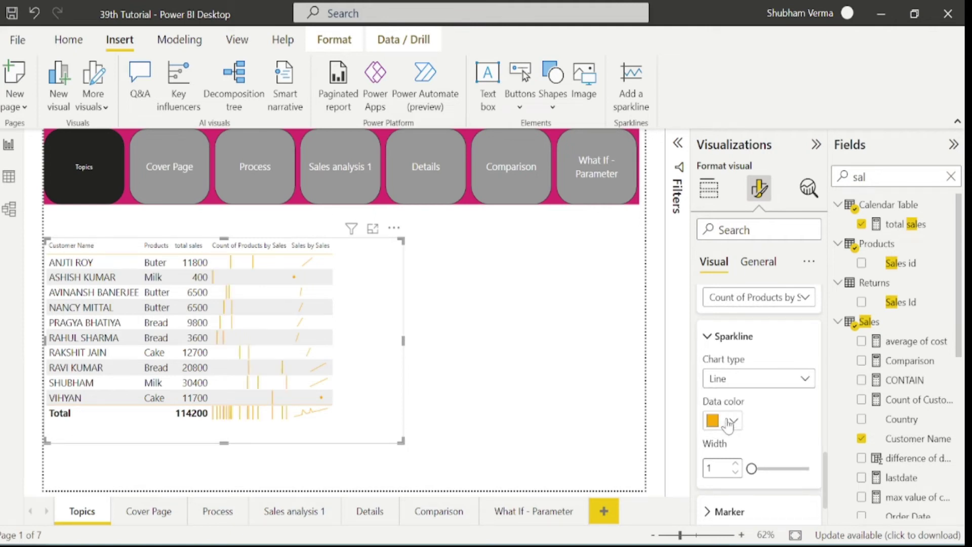
{"action": "left_click", "coordinate": [776, 400]}
{"action": "left_click", "coordinate": [729, 419]}
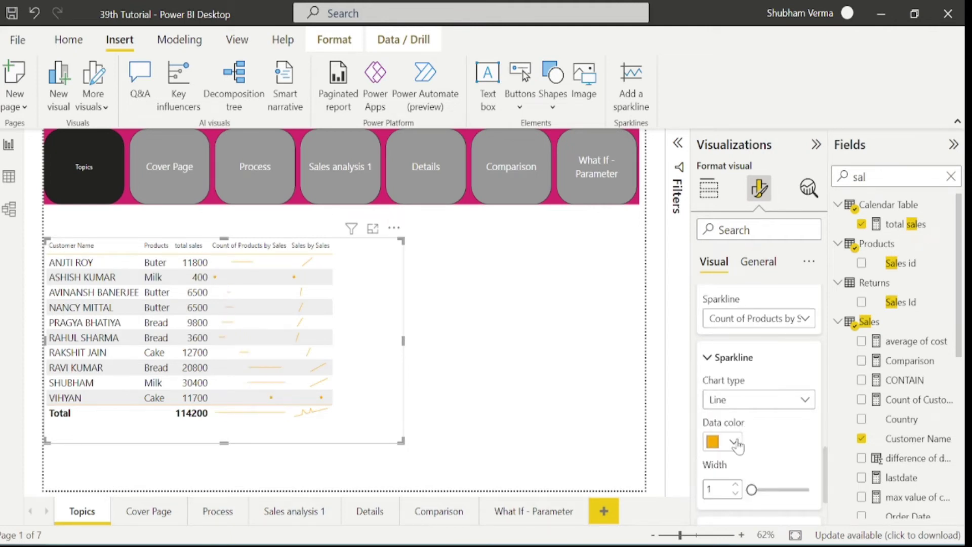
Set the Count of Products by Sales sparkline's data color to red and its line width to 2
{"action": "left_click", "coordinate": [733, 442]}
{"action": "left_click", "coordinate": [808, 274]}
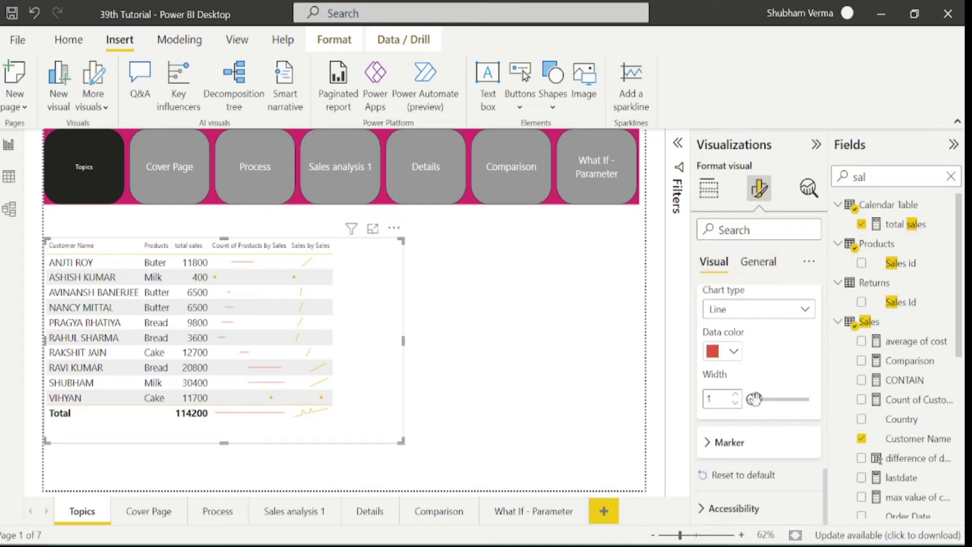
{"action": "left_click_drag", "start_coordinate": [751, 399], "coordinate": [771, 400]}
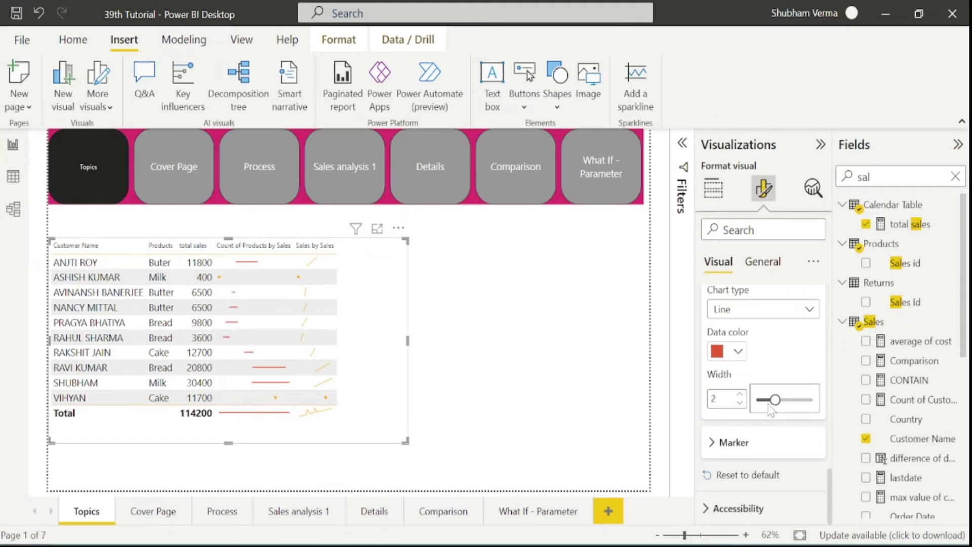
Set the marker color of the Count of Products by Sales sparkline to red
{"action": "left_click", "coordinate": [715, 442]}
{"action": "scroll", "coordinate": [716, 448], "scroll_direction": "down", "scroll_amount": 5}
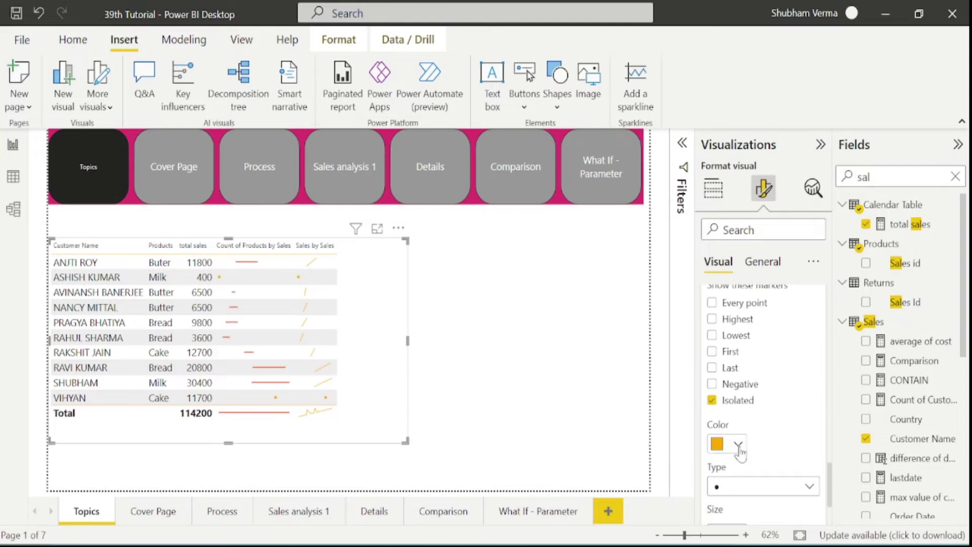
{"action": "left_click", "coordinate": [738, 446]}
{"action": "left_click", "coordinate": [724, 379]}
{"action": "scroll", "coordinate": [741, 446], "scroll_direction": "up", "scroll_amount": 3}
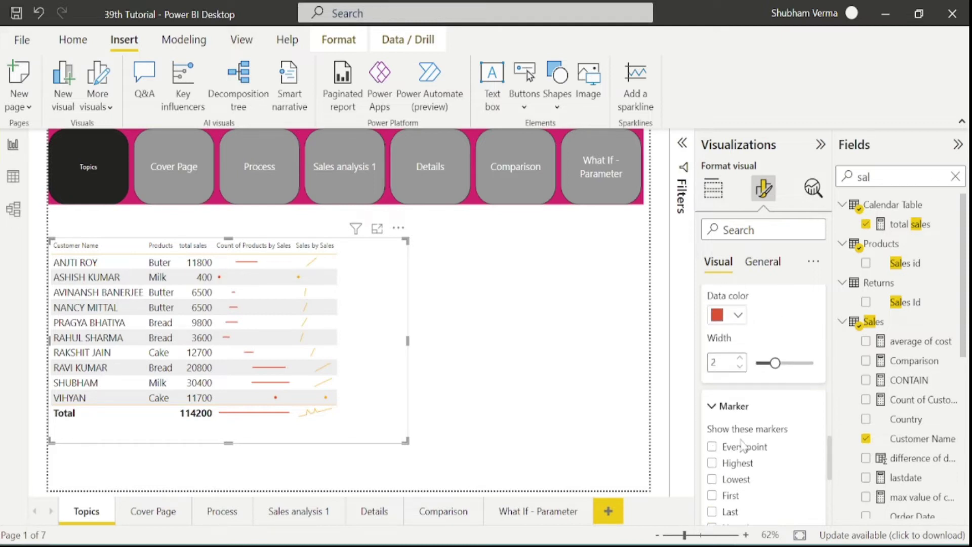
Change the sparkline's marker type to a square and shrink the table visual closer to its columns
{"action": "left_click", "coordinate": [714, 406]}
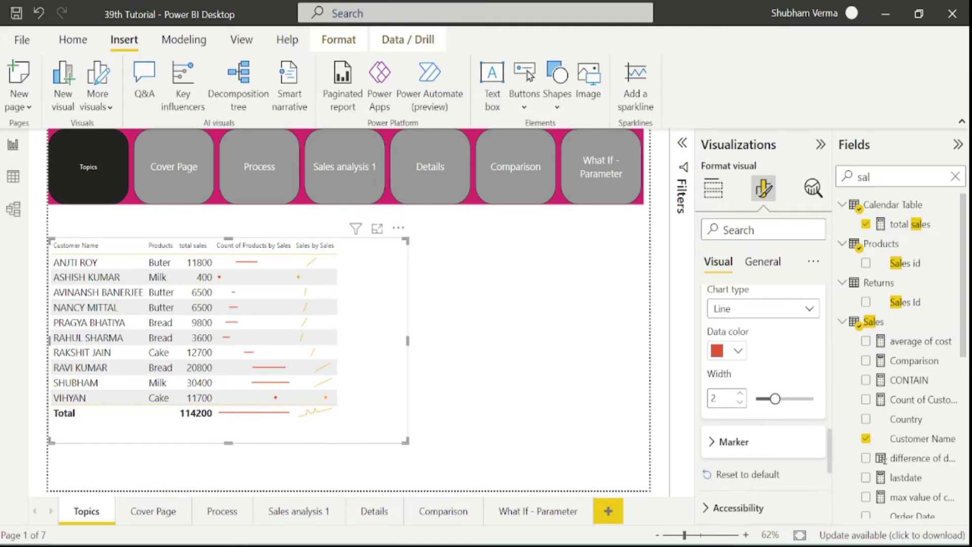
{"action": "left_click", "coordinate": [714, 446]}
{"action": "scroll", "coordinate": [790, 411], "scroll_direction": "down", "scroll_amount": 3}
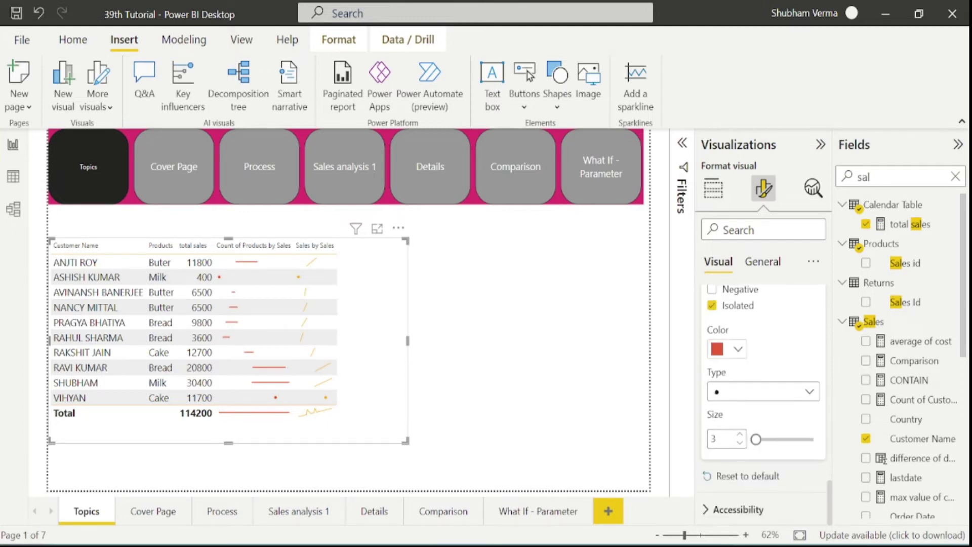
{"action": "left_click", "coordinate": [809, 391]}
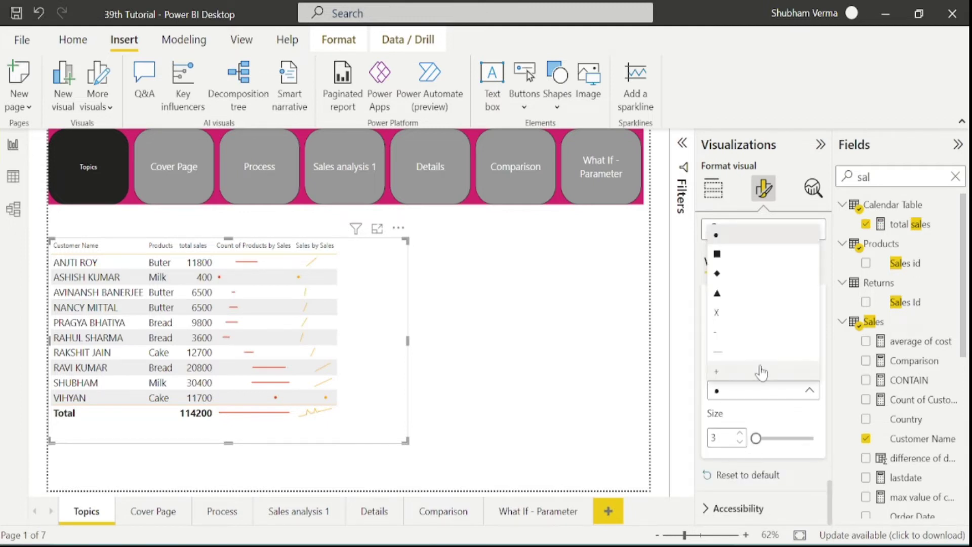
{"action": "left_click", "coordinate": [718, 255]}
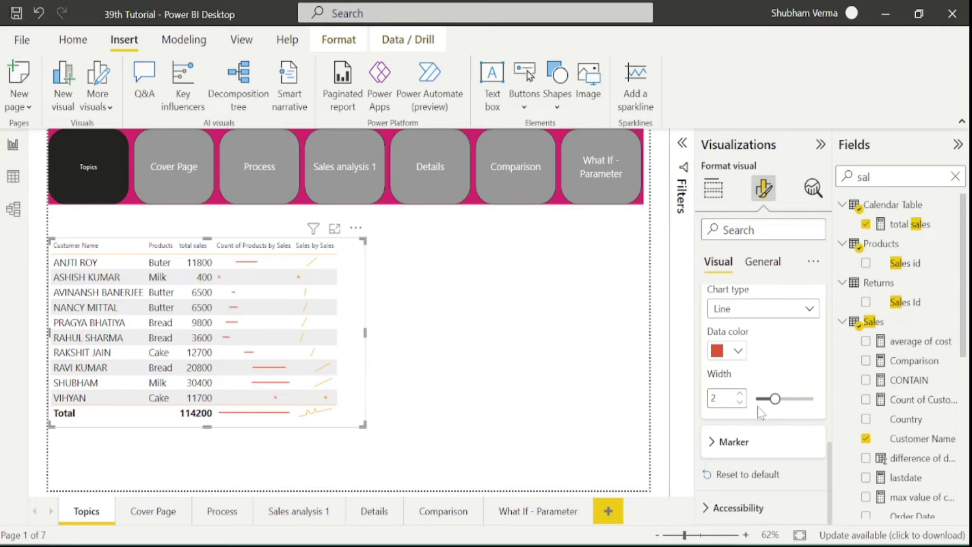
{"action": "scroll", "coordinate": [759, 413], "scroll_direction": "up", "scroll_amount": 4}
{"action": "scroll", "coordinate": [760, 423], "scroll_direction": "down", "scroll_amount": 2}
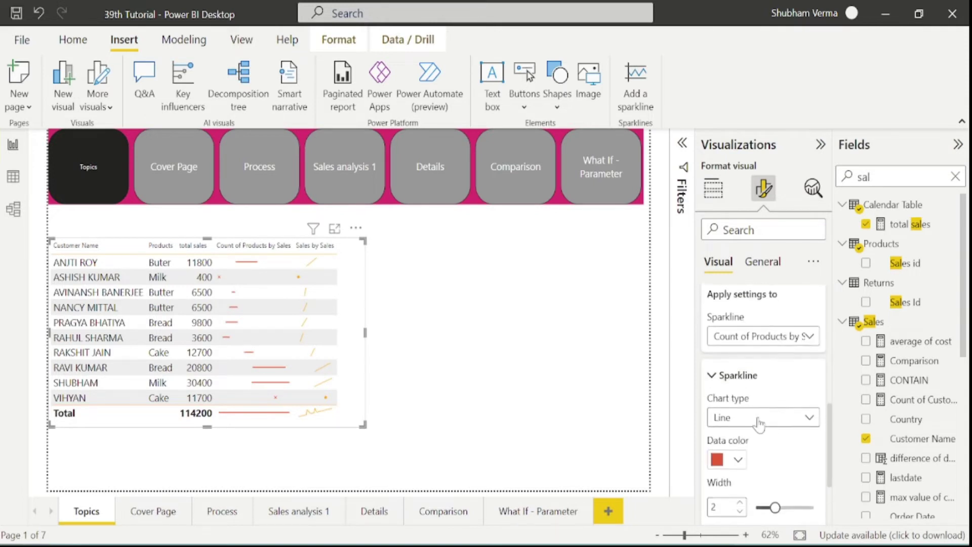
{"action": "scroll", "coordinate": [759, 423], "scroll_direction": "down", "scroll_amount": 2}
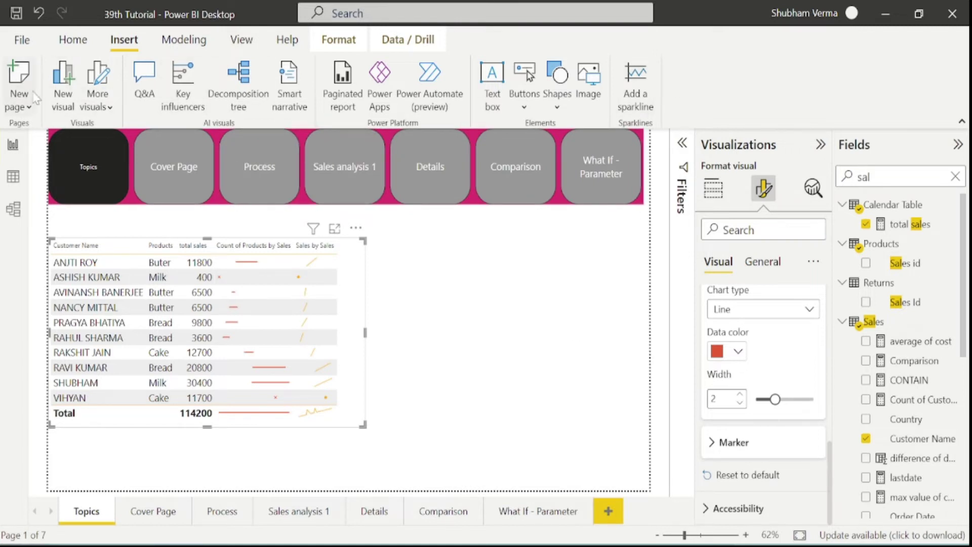
Remove the customer sales table visual from the Topics page
{"action": "left_click", "coordinate": [199, 45]}
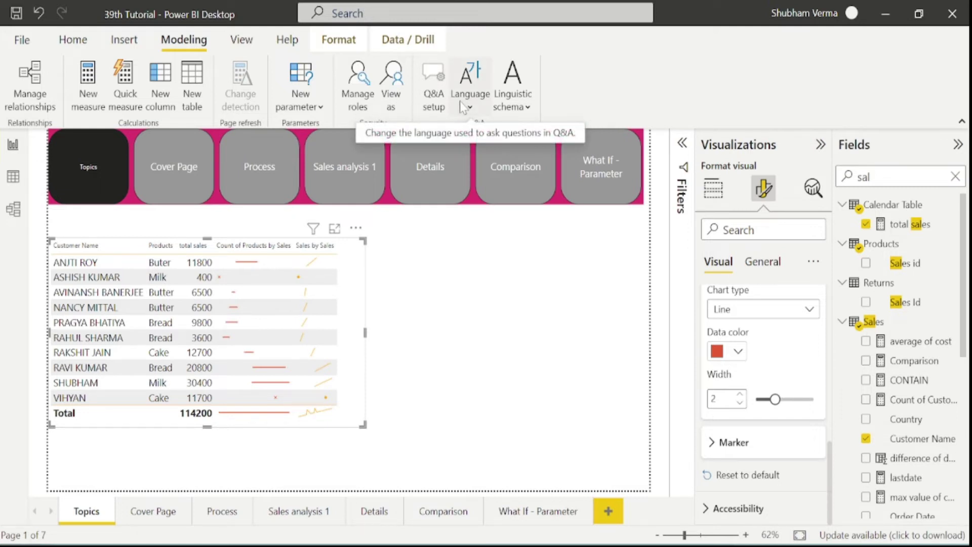
{"action": "left_click", "coordinate": [357, 228]}
{"action": "left_click", "coordinate": [397, 284]}
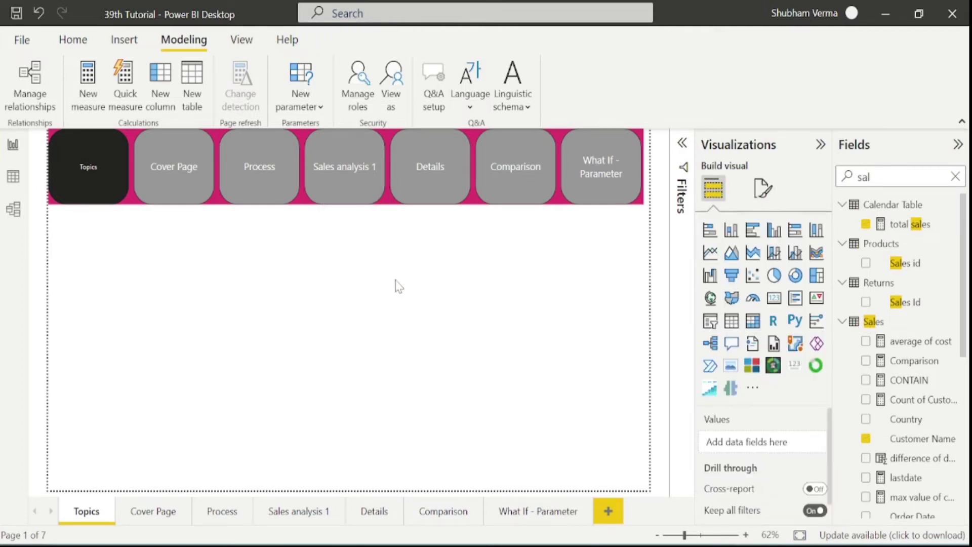
Open the suggested questions in Q&A setup and enter the question "higesht sale"
{"action": "left_click", "coordinate": [434, 101]}
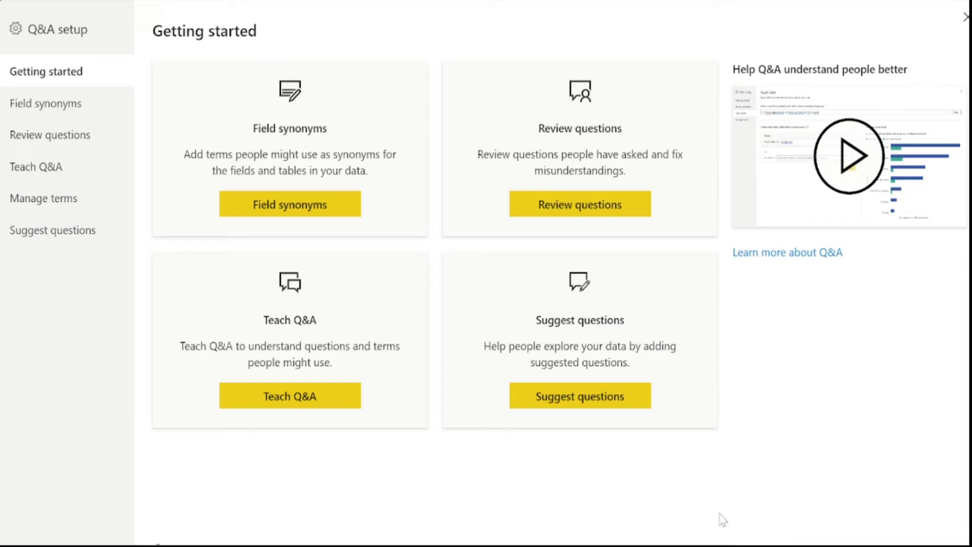
{"action": "left_click", "coordinate": [35, 238]}
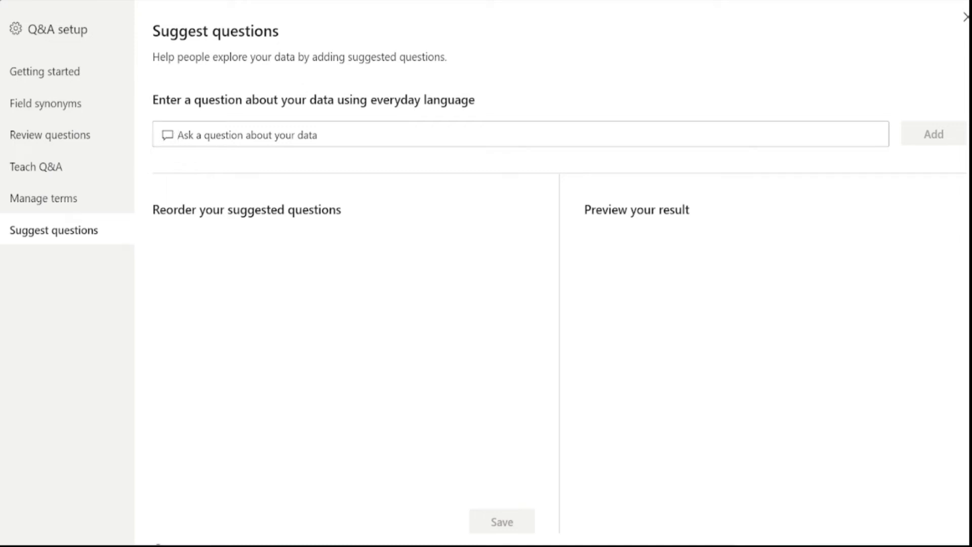
{"action": "type", "text": "higesht sale"}
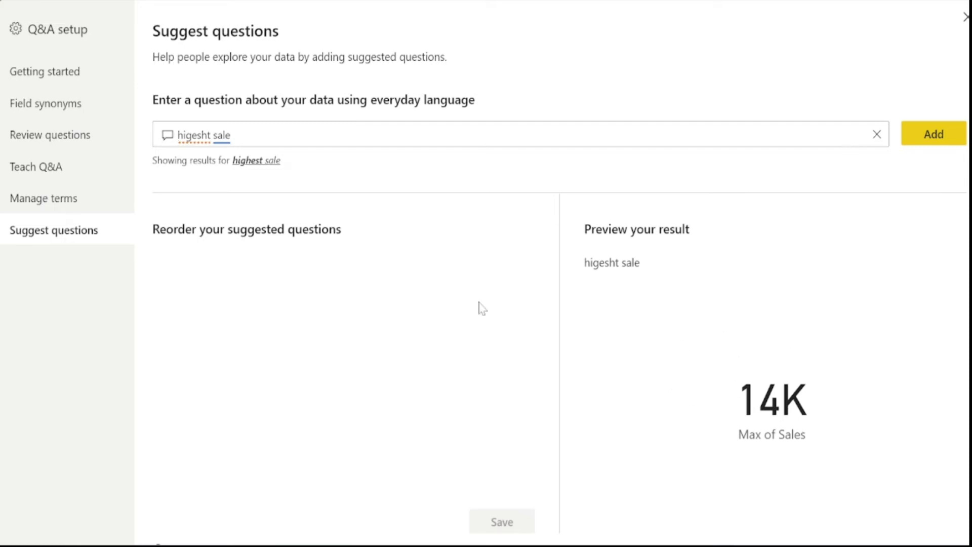
Change the suggested question to "lowset sale" to preview its result
{"action": "left_click", "coordinate": [164, 136]}
{"action": "left_click", "coordinate": [177, 135]}
{"action": "type", "text": "lowset"}
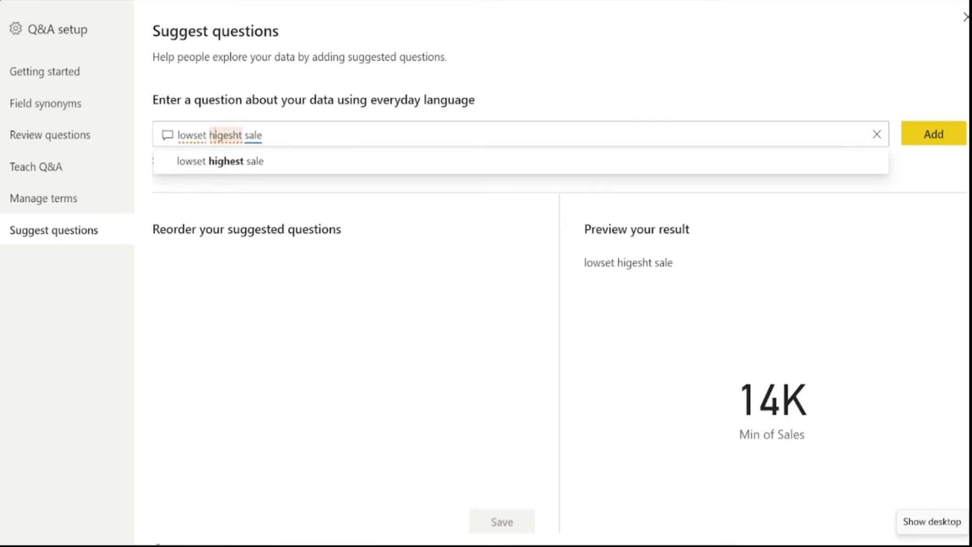
{"action": "key", "text": "BackSpace"}
{"action": "key", "text": "BackSpace"}
{"action": "key", "text": "BackSpace"}
{"action": "key", "text": "BackSpace"}
{"action": "key", "text": "BackSpace"}
{"action": "key", "text": "BackSpace"}
{"action": "key", "text": "BackSpace"}
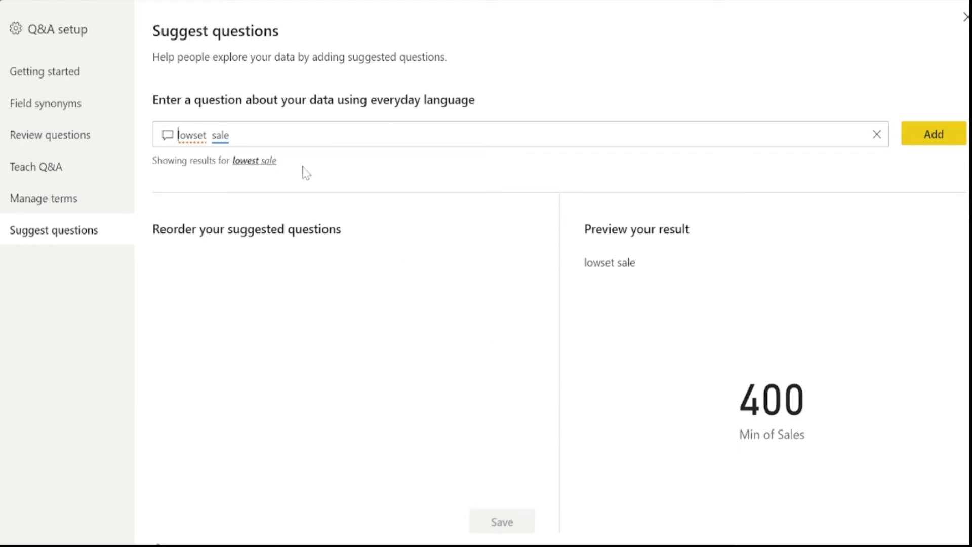
Change the suggested question to "highest sale in ?March" to preview its result, and close the Q&A setup
{"action": "key", "text": "ctrl+a"}
{"action": "type", "text": "highest sale in ?"}
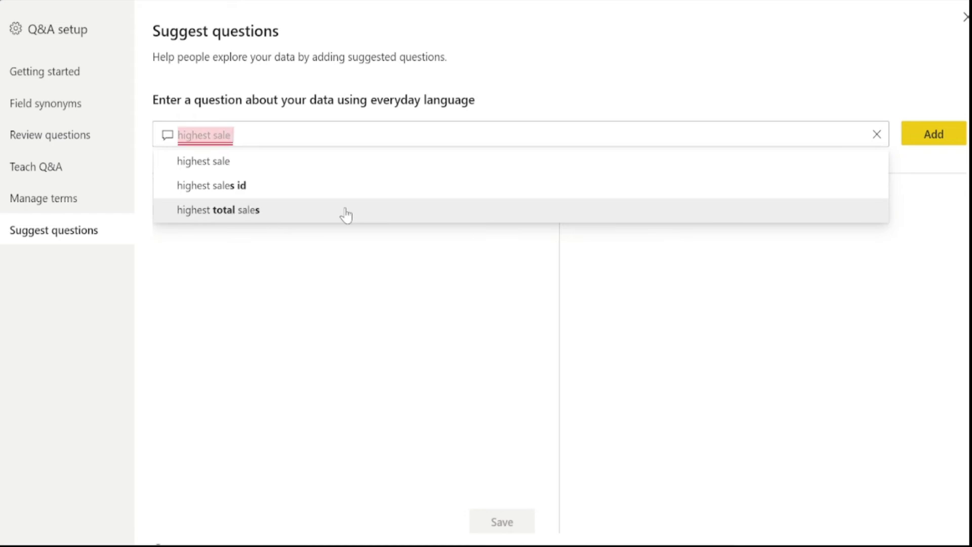
{"action": "type", "text": "M"}
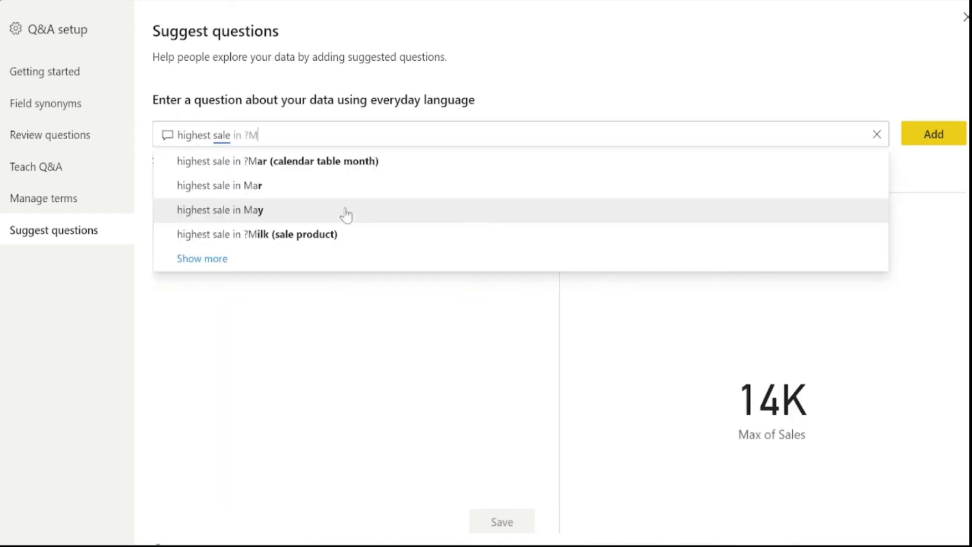
{"action": "type", "text": "arch"}
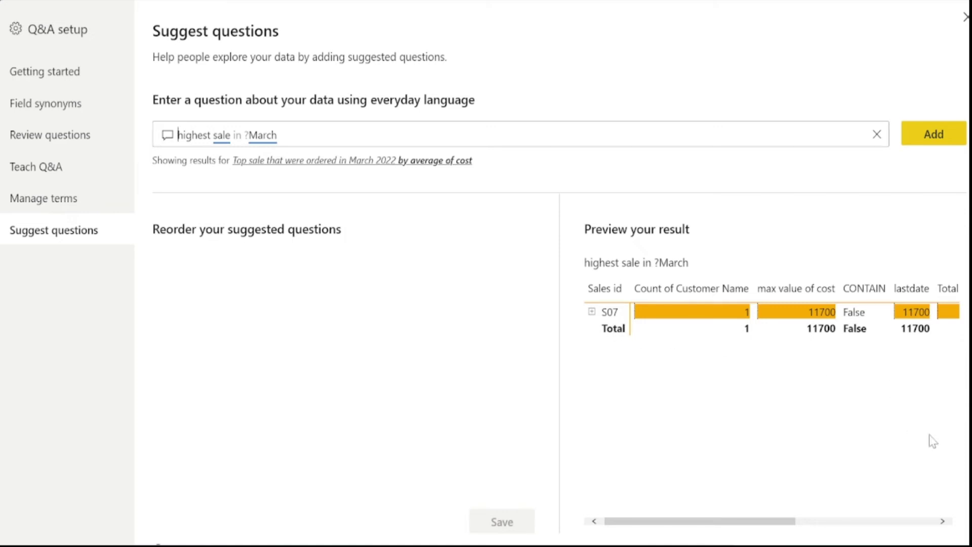
{"action": "left_click", "coordinate": [966, 19]}
Open the Sales table in data view and filter Order Date to 15 March 2022 and 17 March 2022
{"action": "left_click", "coordinate": [12, 183]}
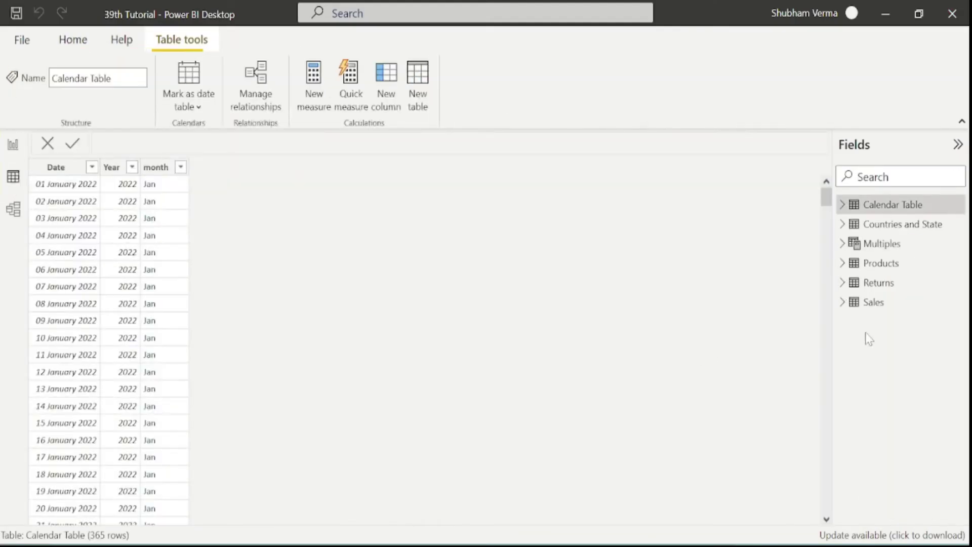
{"action": "left_click", "coordinate": [875, 302]}
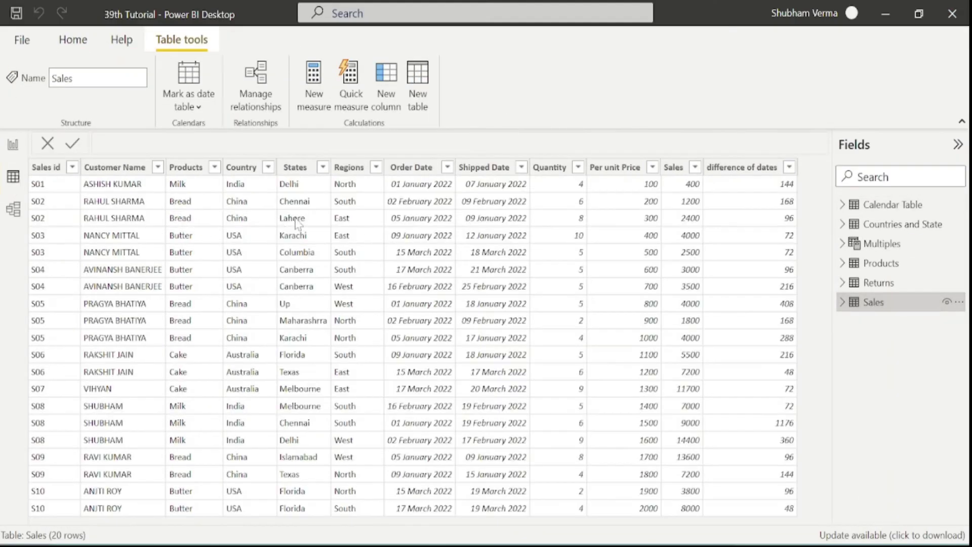
{"action": "left_click", "coordinate": [449, 172]}
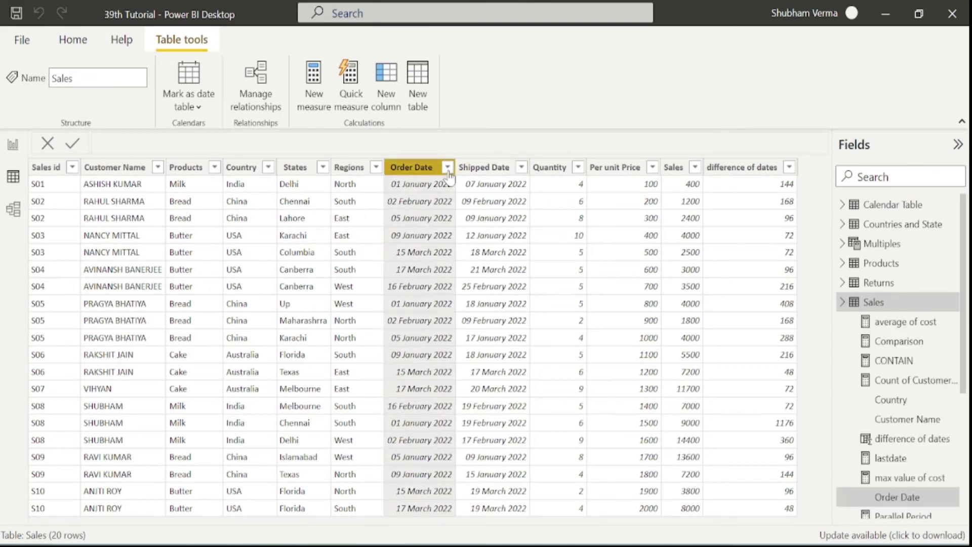
{"action": "left_click", "coordinate": [448, 169]}
{"action": "left_click", "coordinate": [475, 307]}
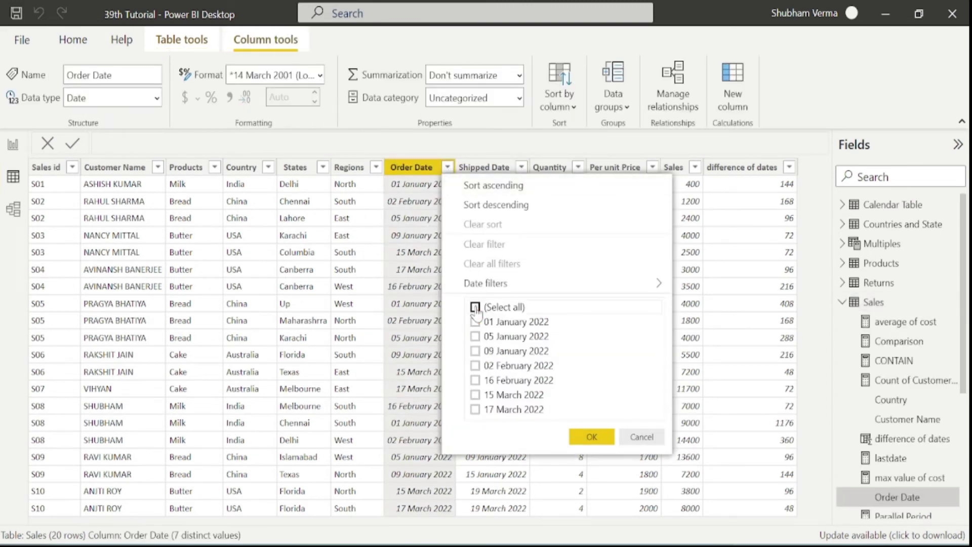
{"action": "left_click", "coordinate": [493, 394]}
{"action": "left_click", "coordinate": [476, 409]}
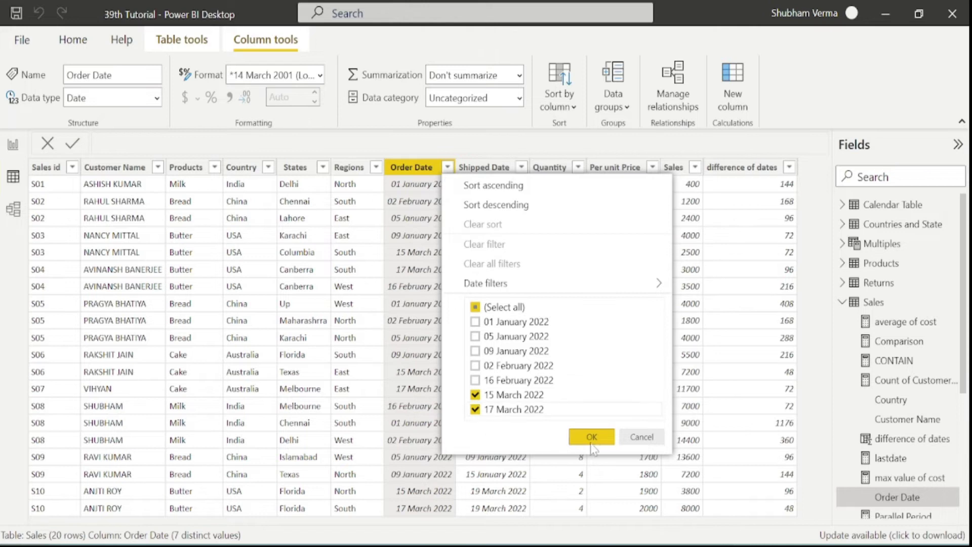
{"action": "left_click", "coordinate": [592, 438]}
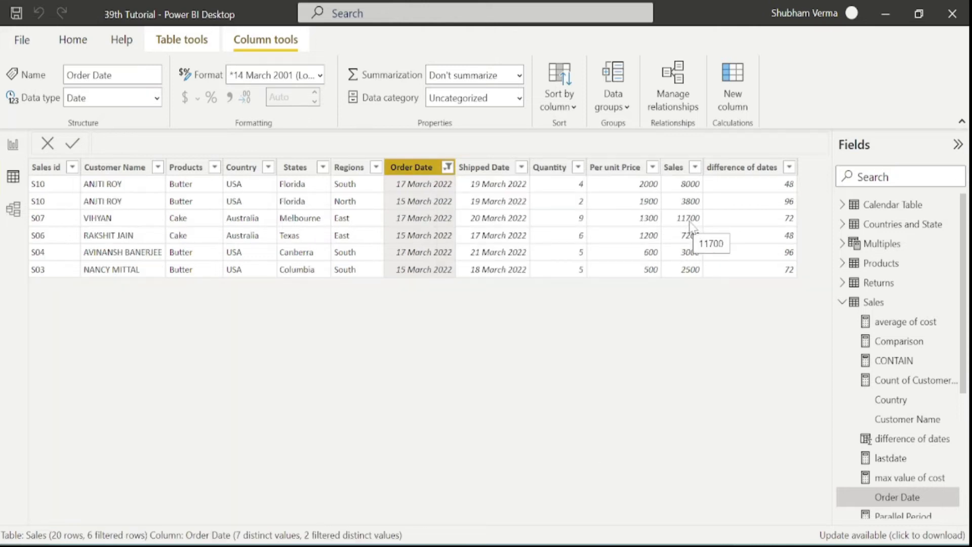
Clear the Order Date filter on the Sales table and return to the report view
{"action": "left_click", "coordinate": [446, 170]}
{"action": "left_click", "coordinate": [500, 246]}
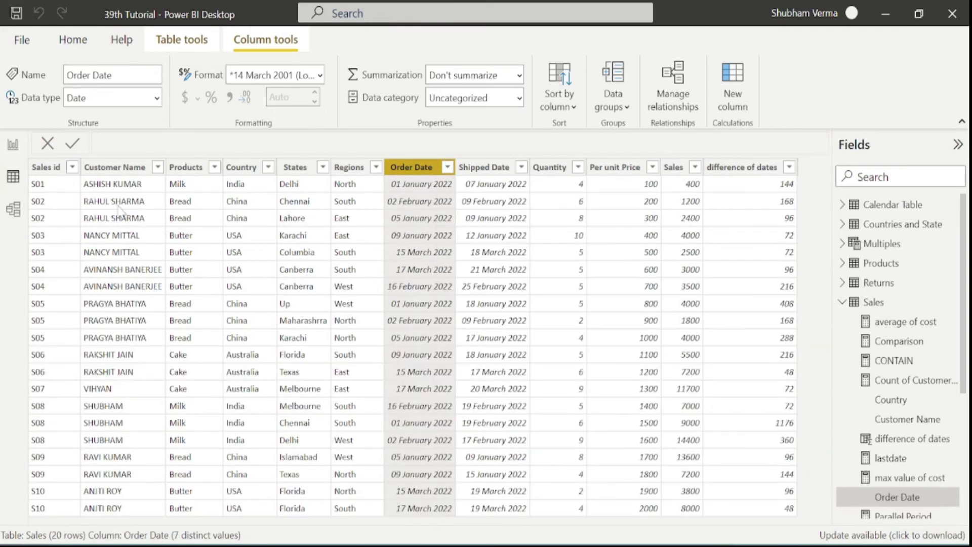
{"action": "left_click", "coordinate": [14, 145]}
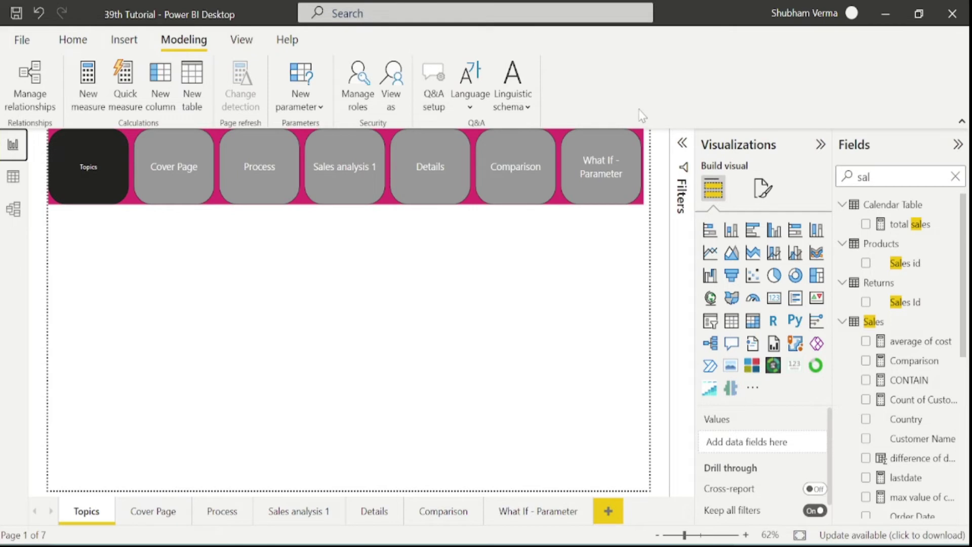
{"action": "left_click", "coordinate": [484, 110]}
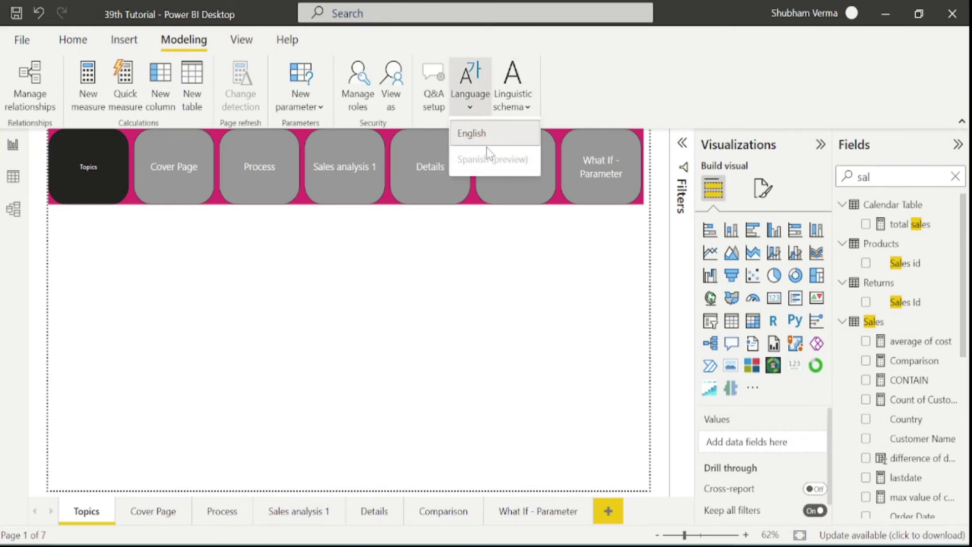
{"action": "left_click", "coordinate": [464, 258]}
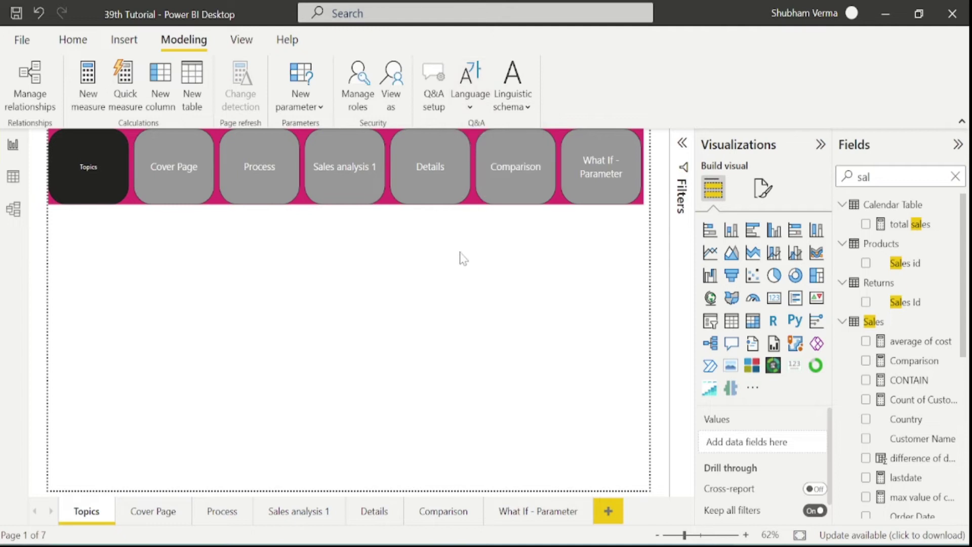
Set the Topics page view to Fit to width
{"action": "left_click", "coordinate": [253, 40]}
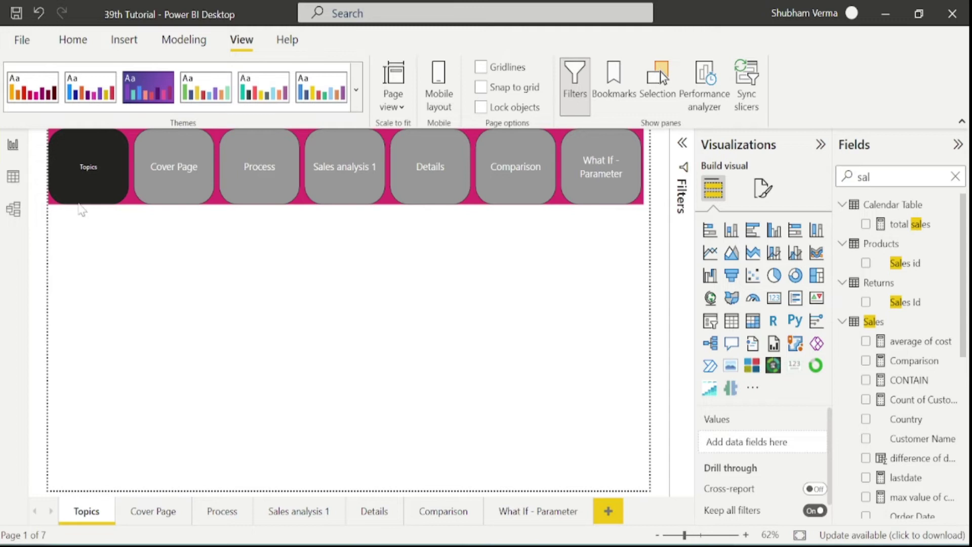
{"action": "left_click", "coordinate": [357, 90]}
{"action": "left_click", "coordinate": [358, 91]}
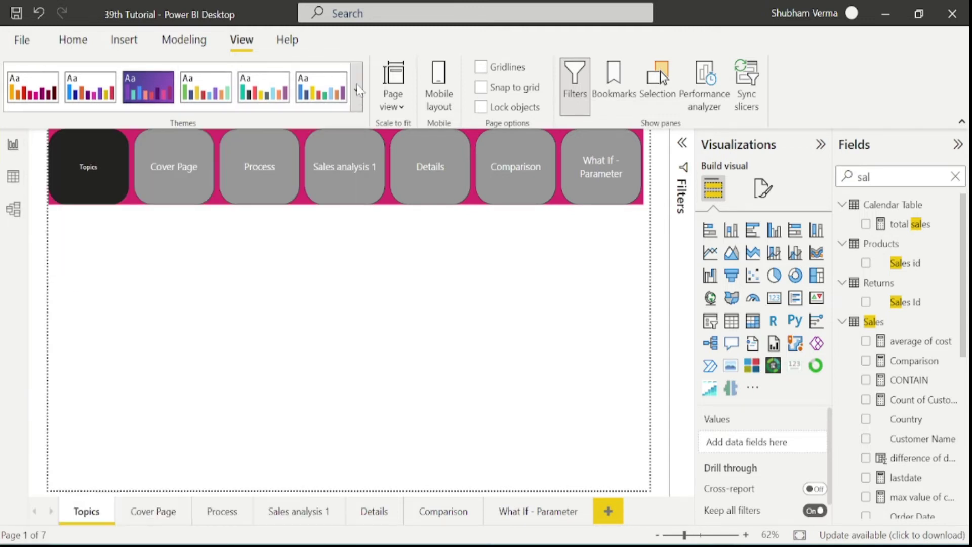
{"action": "left_click", "coordinate": [400, 109]}
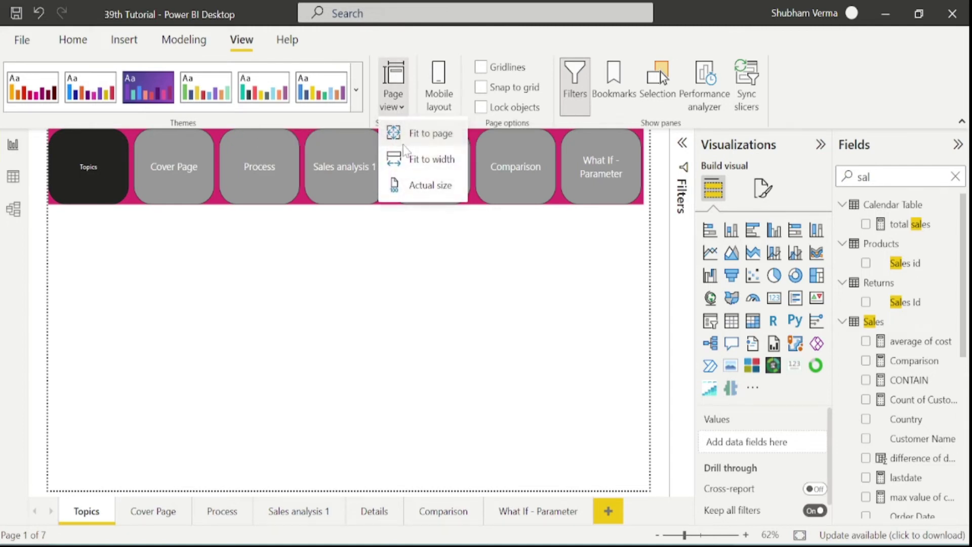
{"action": "left_click", "coordinate": [424, 161]}
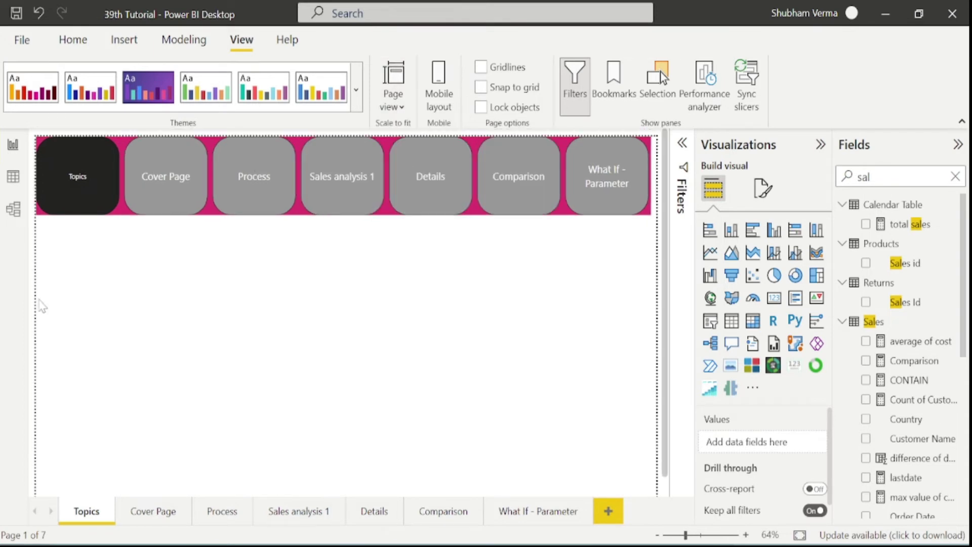
Show the Topics page at actual size and return it to Fit to page
{"action": "left_click", "coordinate": [393, 99]}
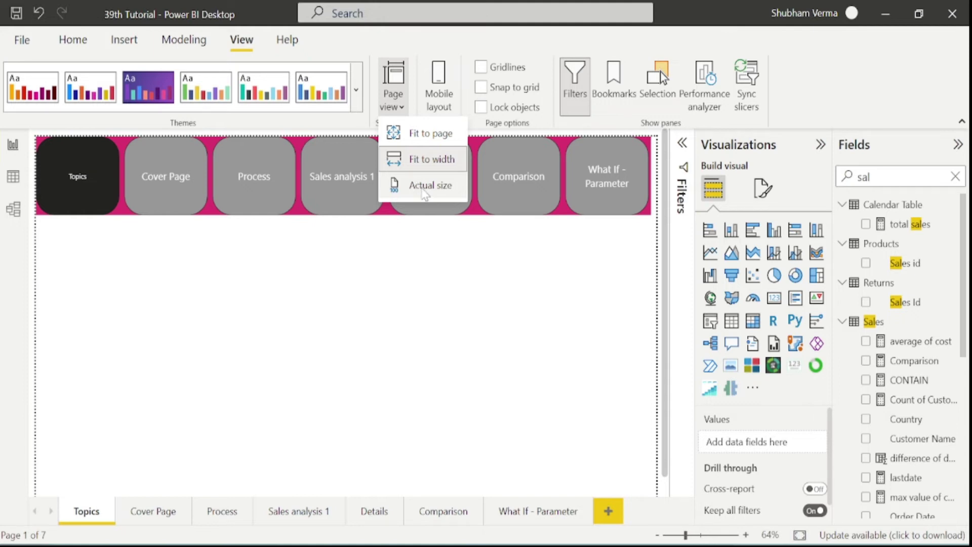
{"action": "left_click", "coordinate": [419, 186]}
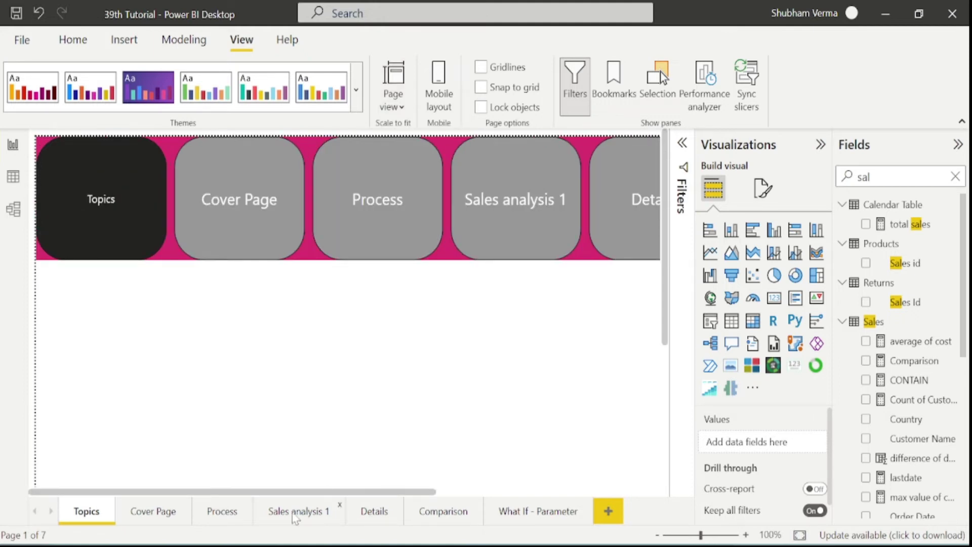
{"action": "left_click_drag", "start_coordinate": [319, 492], "coordinate": [119, 481]}
{"action": "left_click", "coordinate": [402, 106]}
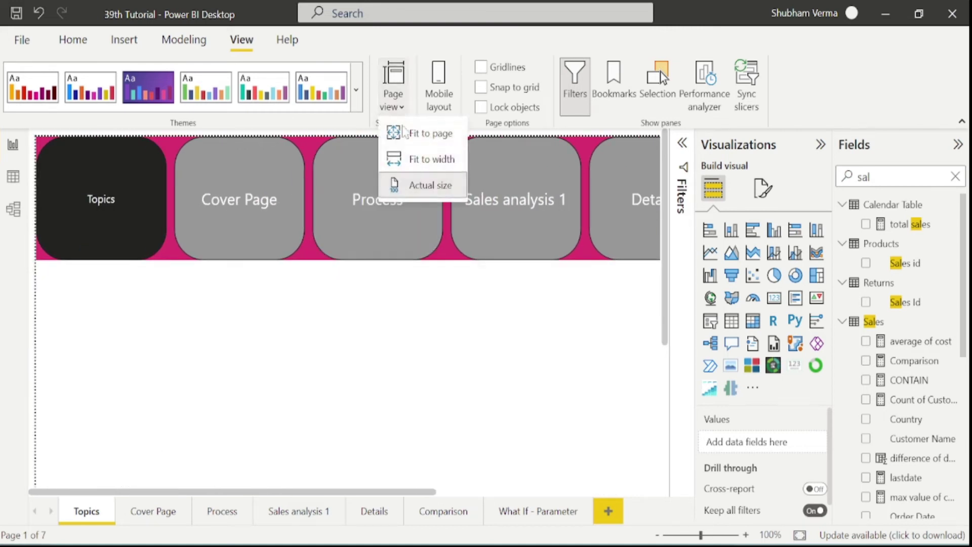
{"action": "left_click", "coordinate": [414, 132]}
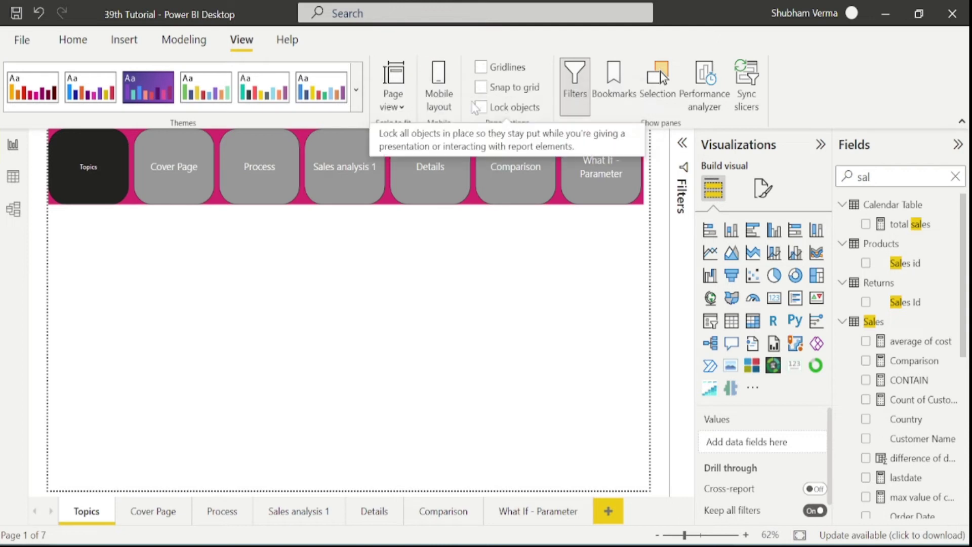
Turn gridlines on and off on the Topics page, and do the same with snap to grid
{"action": "left_click", "coordinate": [481, 69]}
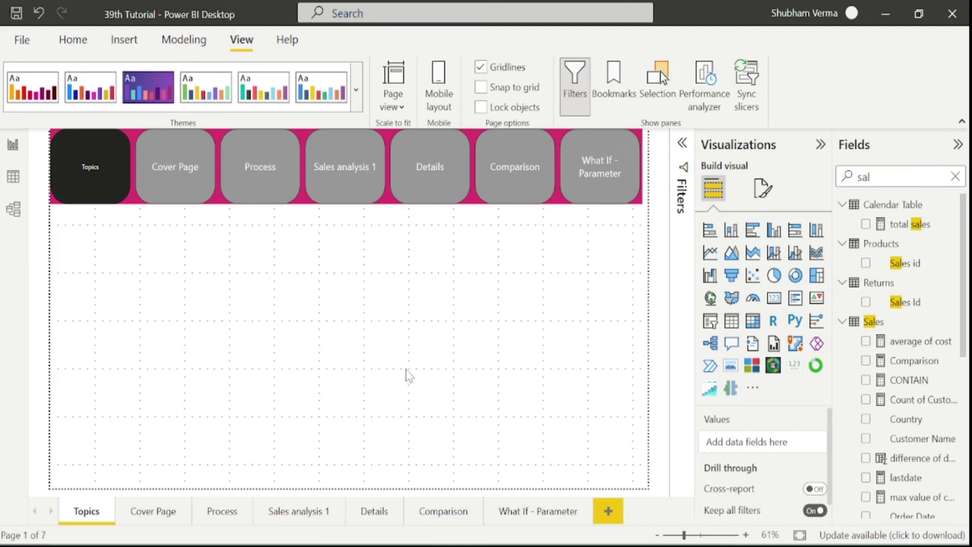
{"action": "left_click", "coordinate": [483, 68]}
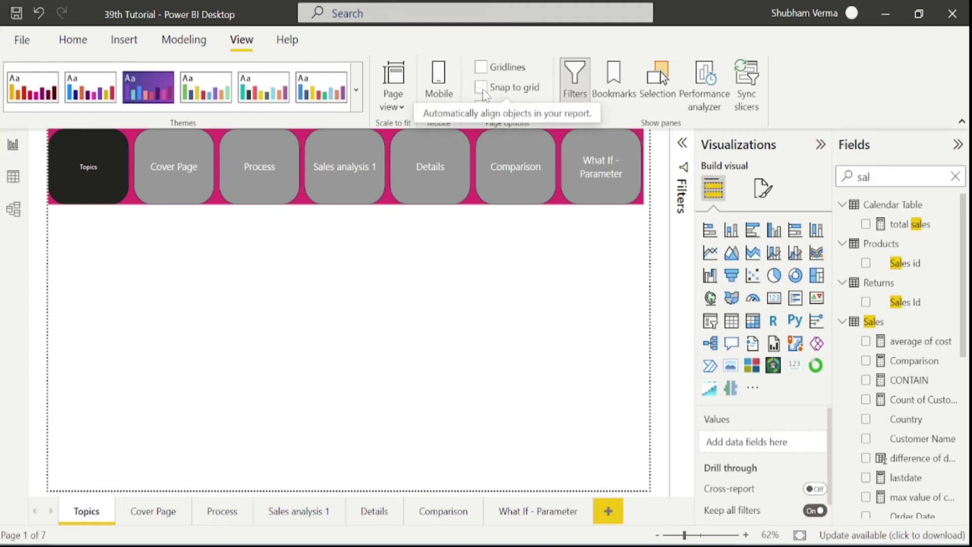
{"action": "left_click", "coordinate": [483, 91]}
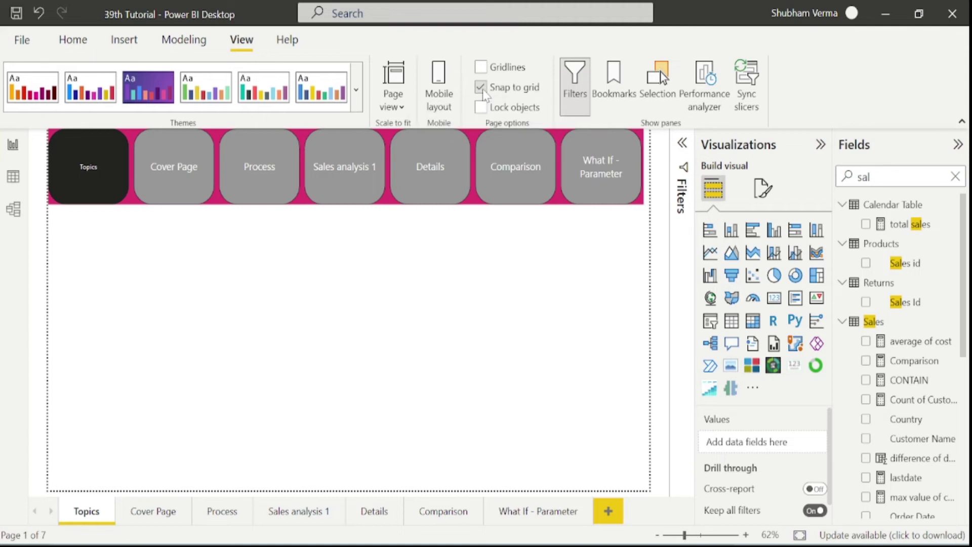
{"action": "left_click", "coordinate": [482, 88]}
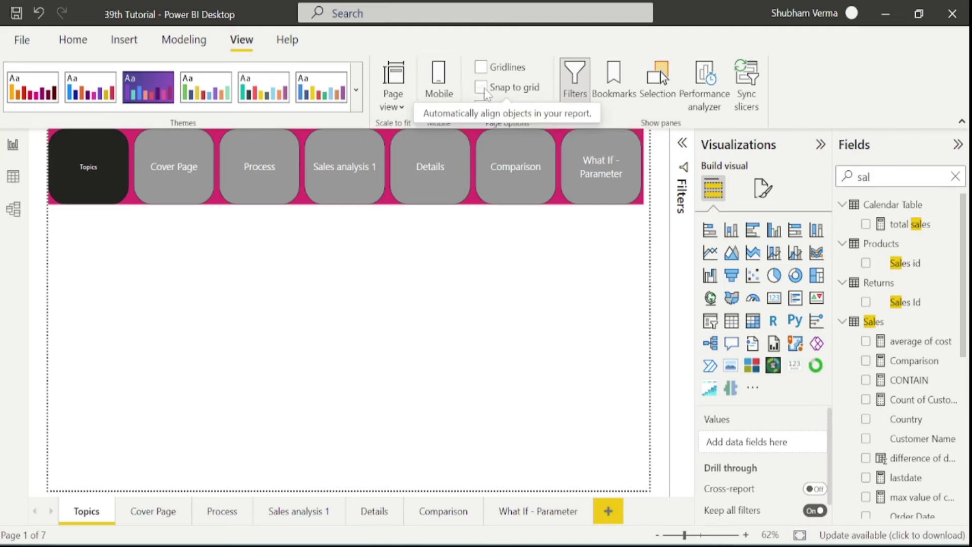
Open the Sales analysis 1 page and turn on snap to grid
{"action": "left_click", "coordinate": [228, 516]}
{"action": "left_click", "coordinate": [288, 517]}
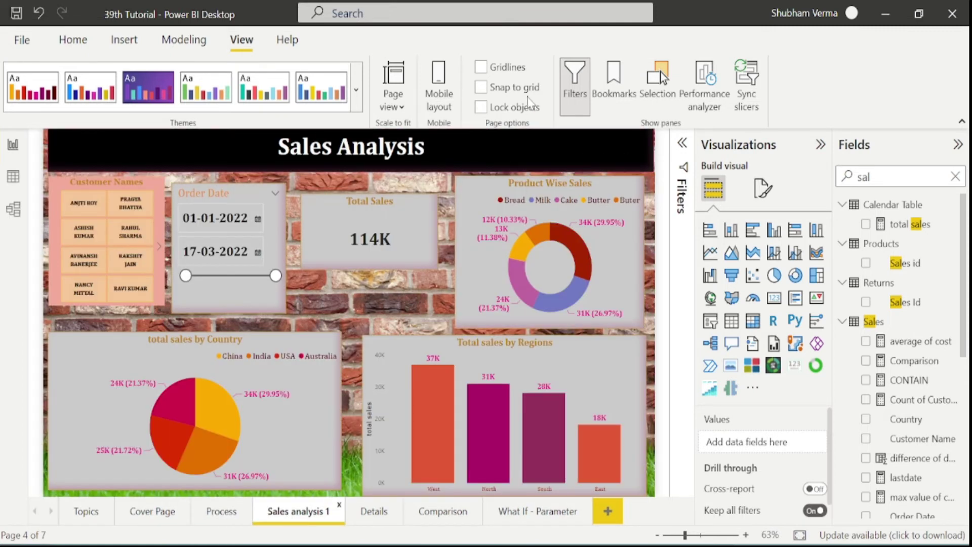
{"action": "left_click", "coordinate": [481, 89]}
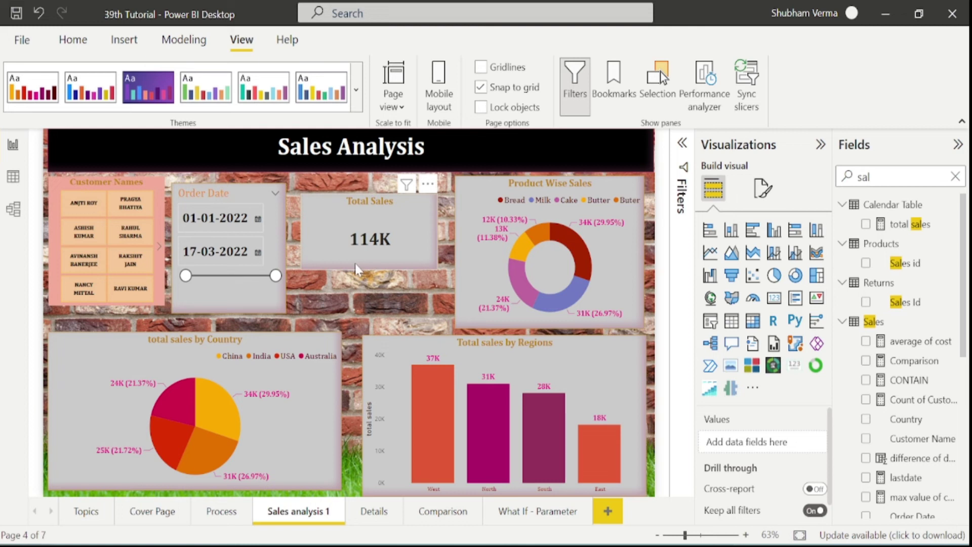
Turn off snap to grid and move the Total Sales card slightly down and the Order Date slicer slightly up
{"action": "left_click", "coordinate": [481, 88]}
{"action": "mouse_move", "coordinate": [429, 188]}
{"action": "left_mouse_down"}
{"action": "mouse_move", "coordinate": [434, 207]}
{"action": "mouse_move", "coordinate": [431, 200]}
{"action": "left_mouse_up"}
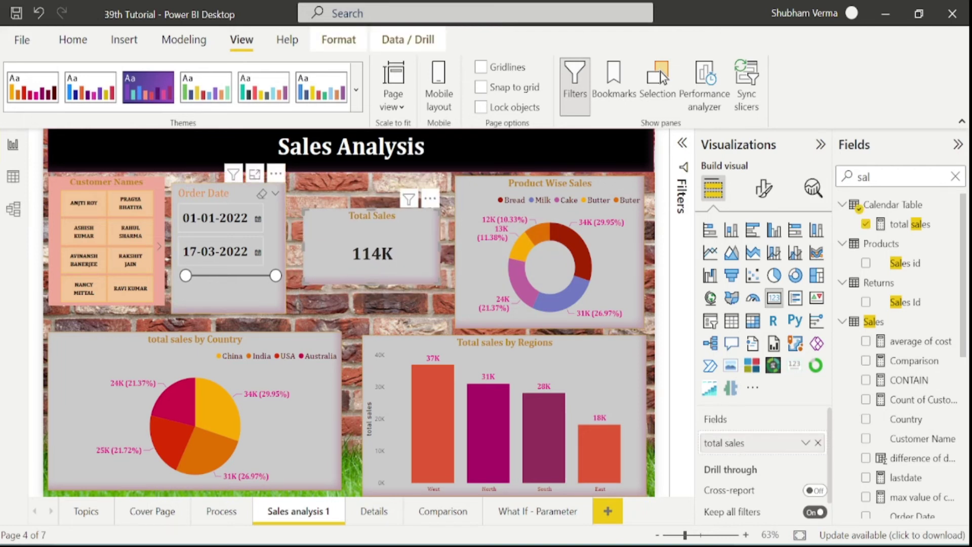
{"action": "mouse_move", "coordinate": [279, 182]}
{"action": "left_mouse_down"}
{"action": "mouse_move", "coordinate": [293, 182]}
{"action": "mouse_move", "coordinate": [281, 176]}
{"action": "left_mouse_up"}
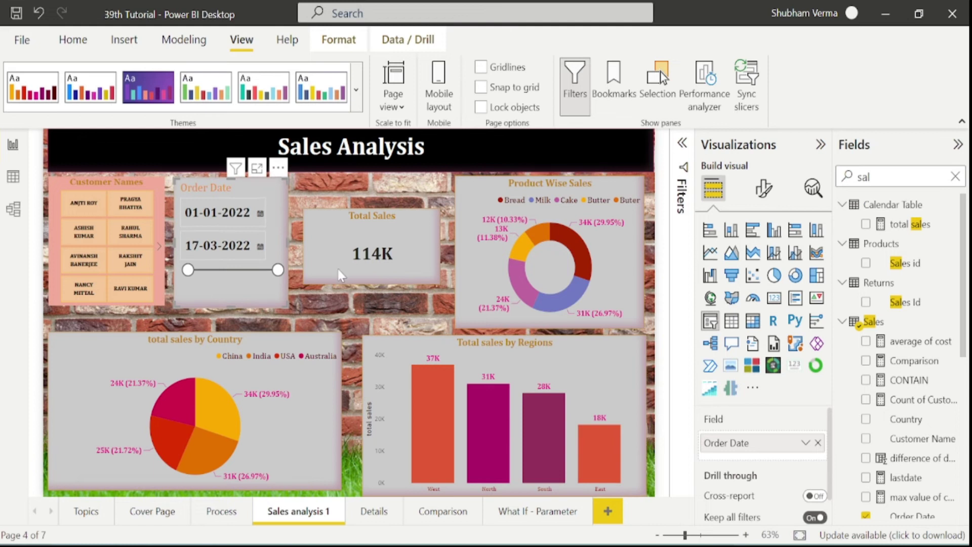
Lock the objects on the Sales analysis 1 page, try the Product Wise Sales chart, and unlock them again
{"action": "left_click", "coordinate": [480, 108]}
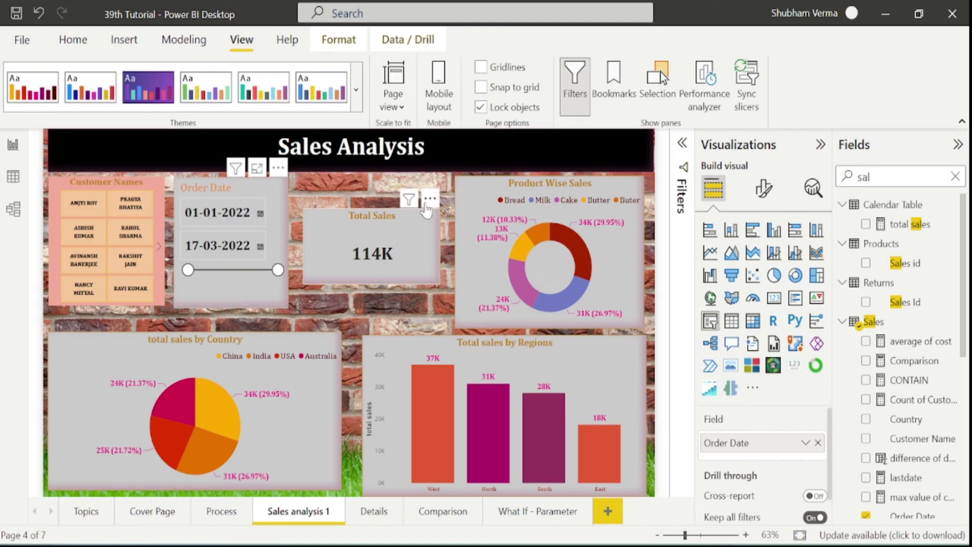
{"action": "left_click", "coordinate": [468, 222]}
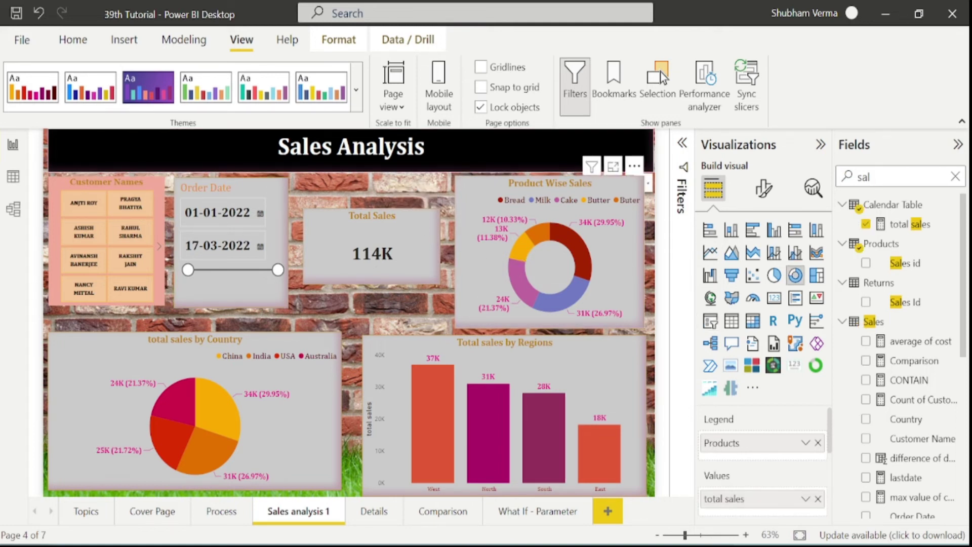
{"action": "left_click", "coordinate": [481, 108]}
Show the Filters pane expanded for the Product Wise Sales chart, and hide the pane from the report view
{"action": "left_click", "coordinate": [582, 108]}
{"action": "left_click", "coordinate": [683, 144]}
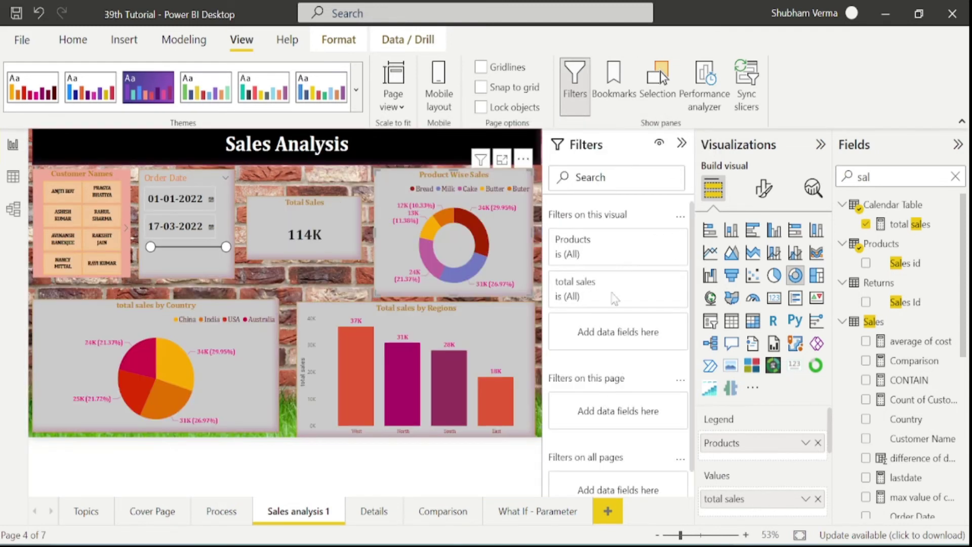
{"action": "left_click", "coordinate": [581, 108]}
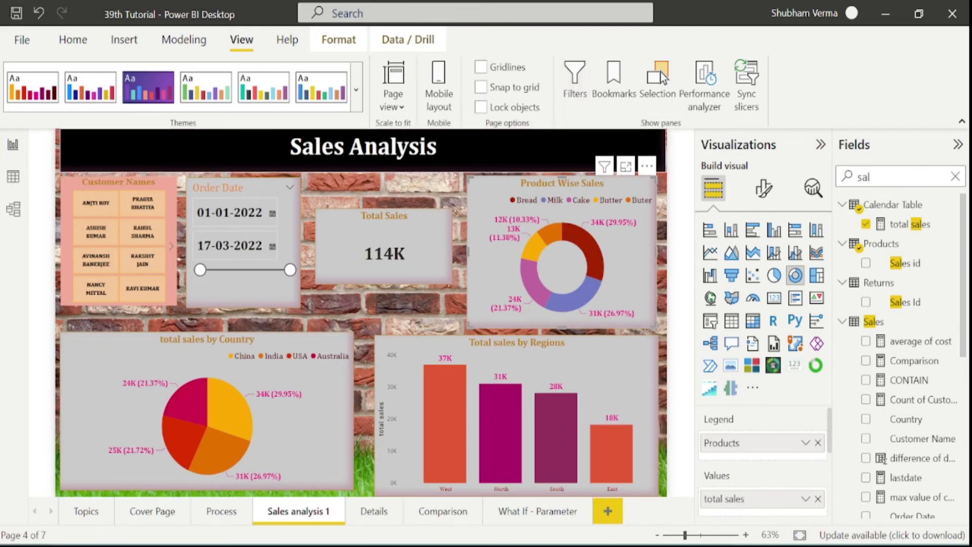
{"action": "left_click", "coordinate": [574, 99]}
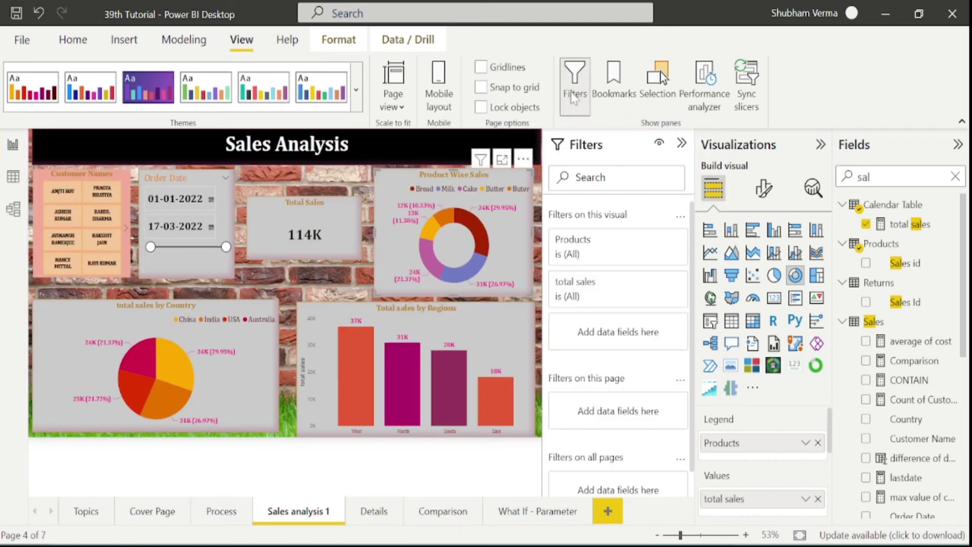
{"action": "left_click", "coordinate": [574, 99]}
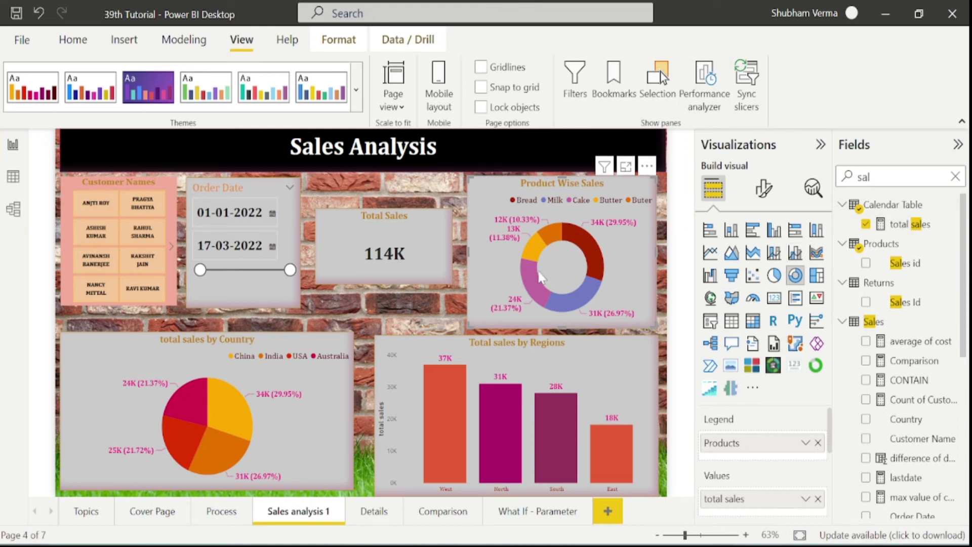
Start a Performance analyzer recording for the Sales analysis 1 page and nudge the Total Sales card slightly left and up
{"action": "left_click", "coordinate": [704, 86]}
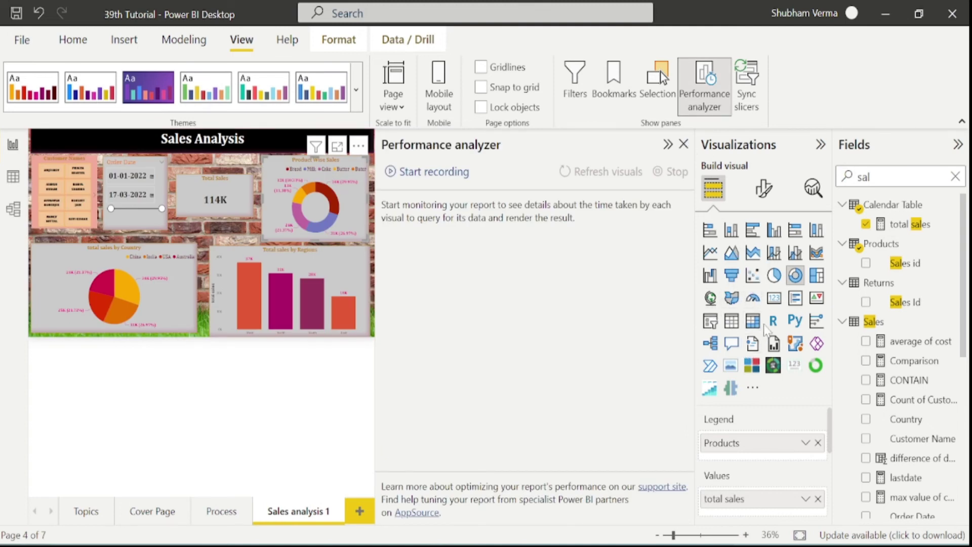
{"action": "left_click", "coordinate": [215, 199]}
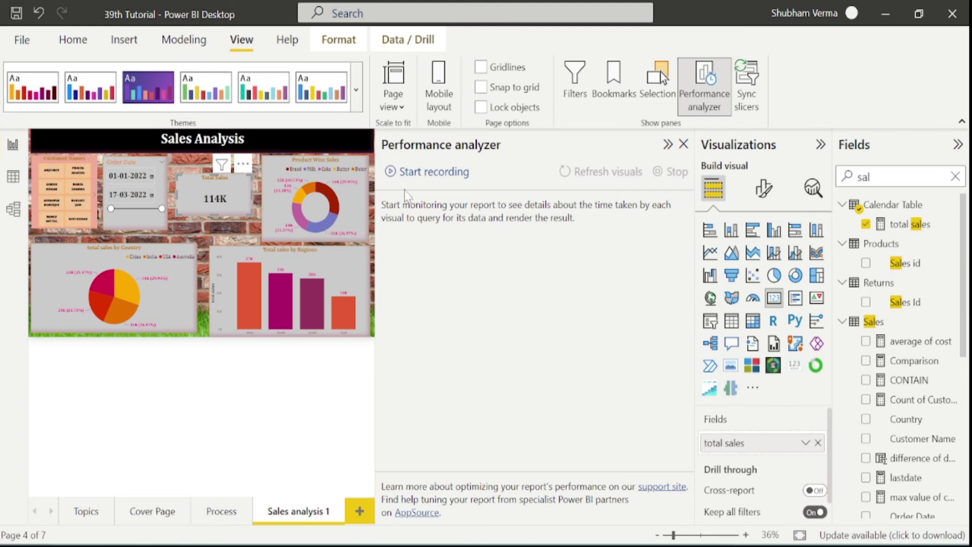
{"action": "left_click", "coordinate": [401, 173]}
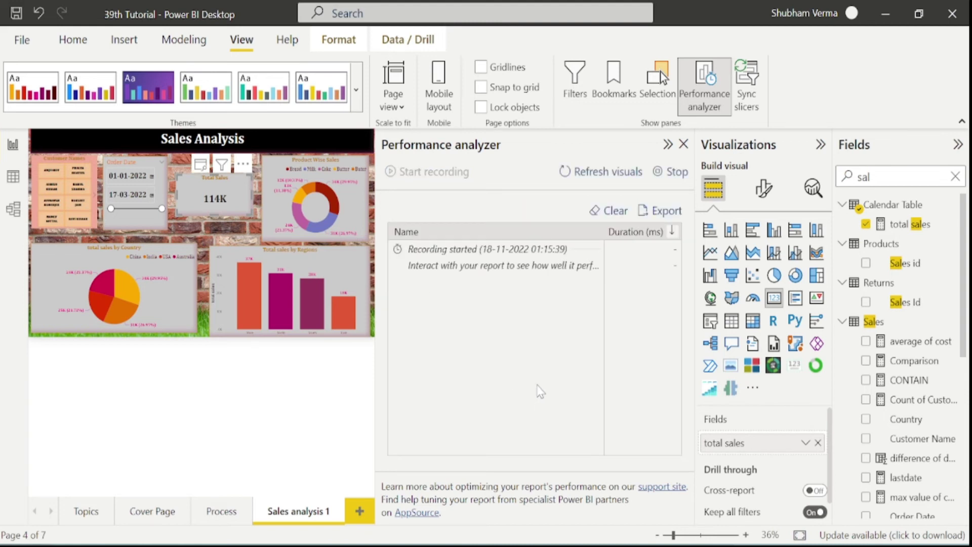
{"action": "mouse_move", "coordinate": [247, 166]}
{"action": "left_mouse_down"}
{"action": "mouse_move", "coordinate": [239, 174]}
{"action": "mouse_move", "coordinate": [243, 165]}
{"action": "left_mouse_up"}
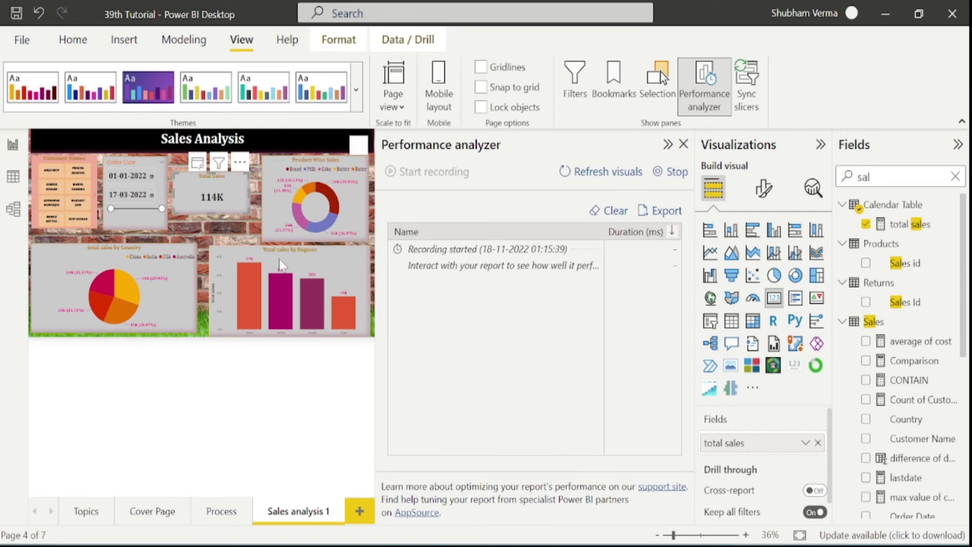
Refresh the report data, dismiss the Refresh dialog, and stop the Performance analyzer recording
{"action": "left_click", "coordinate": [73, 40]}
{"action": "left_click", "coordinate": [454, 91]}
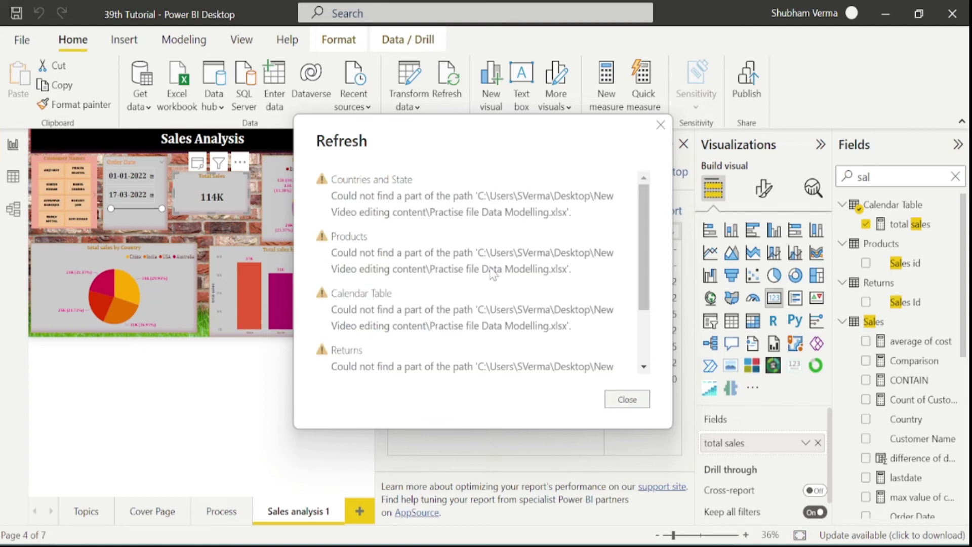
{"action": "left_click", "coordinate": [627, 400]}
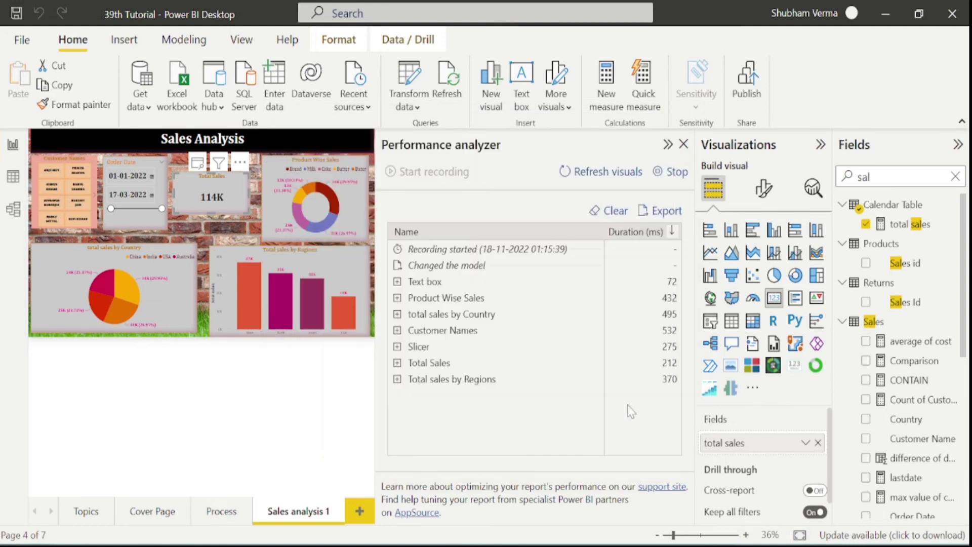
{"action": "left_click", "coordinate": [674, 176]}
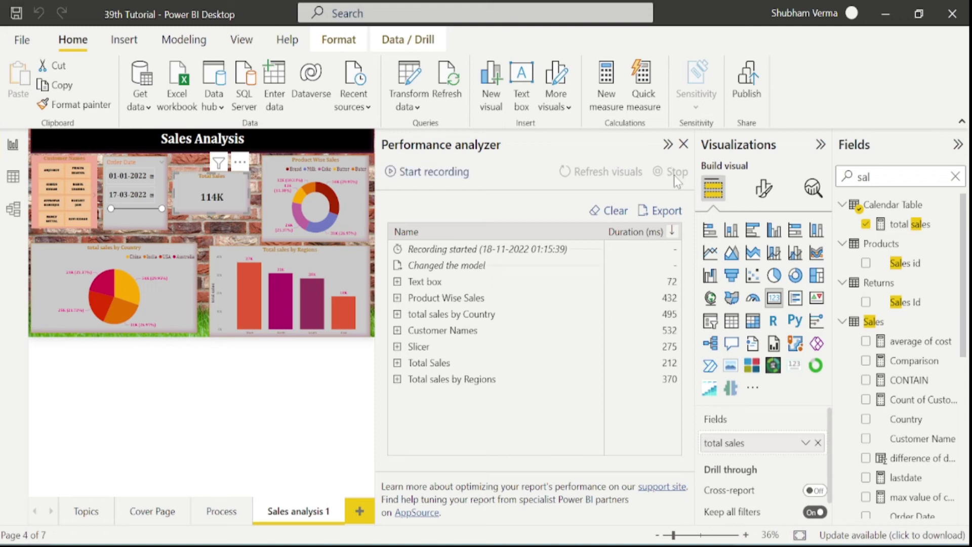
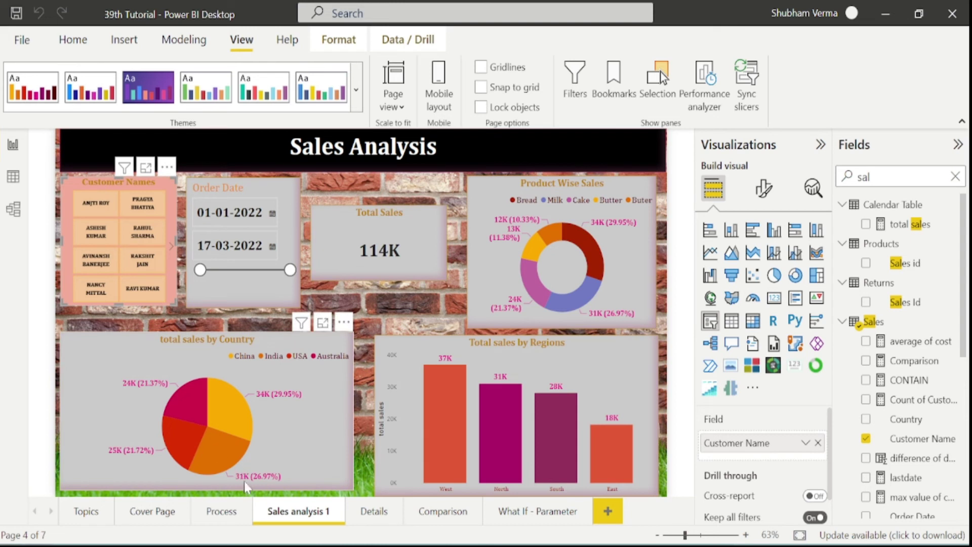
Paste the copied Customer Names slicer onto the Details page and keep it in sync with the original
{"action": "left_click", "coordinate": [370, 513]}
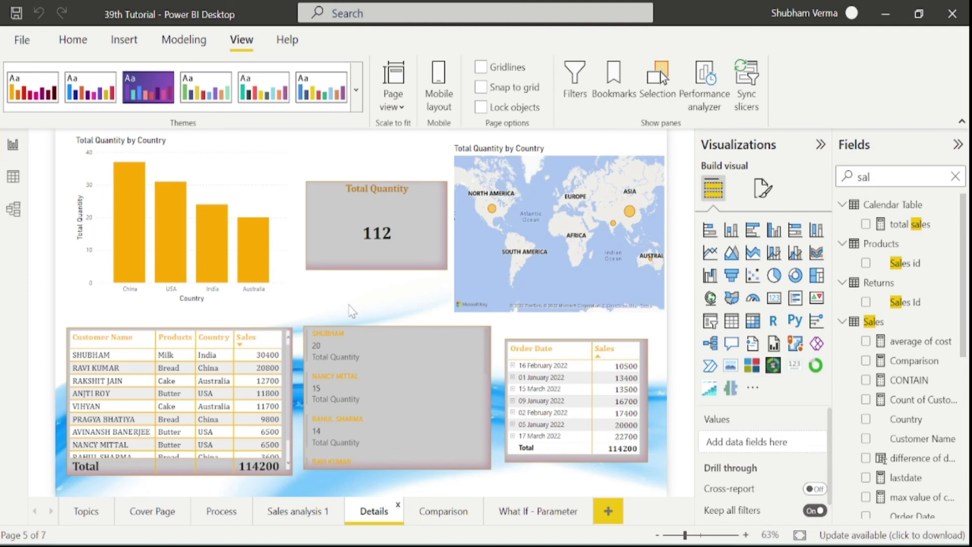
{"action": "key", "text": "ctrl+v"}
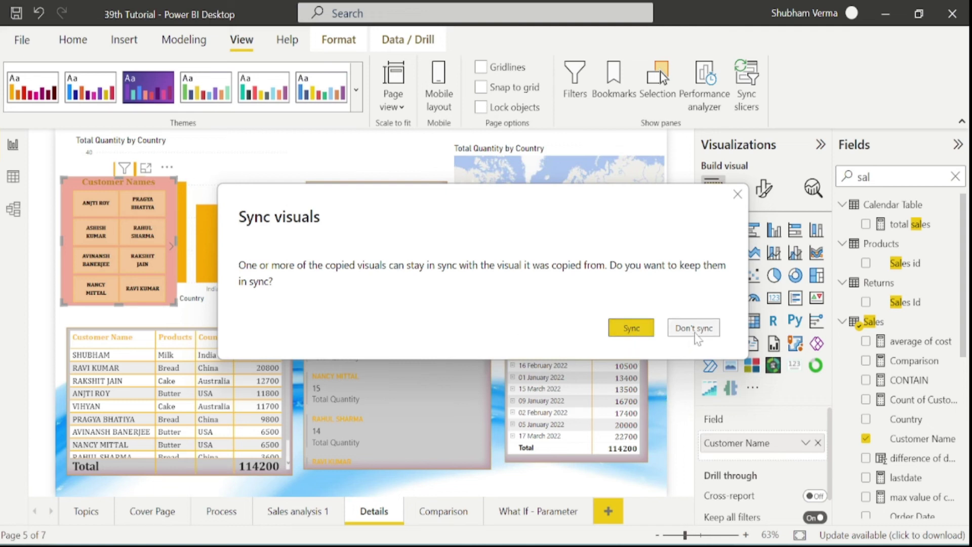
{"action": "left_click", "coordinate": [633, 329]}
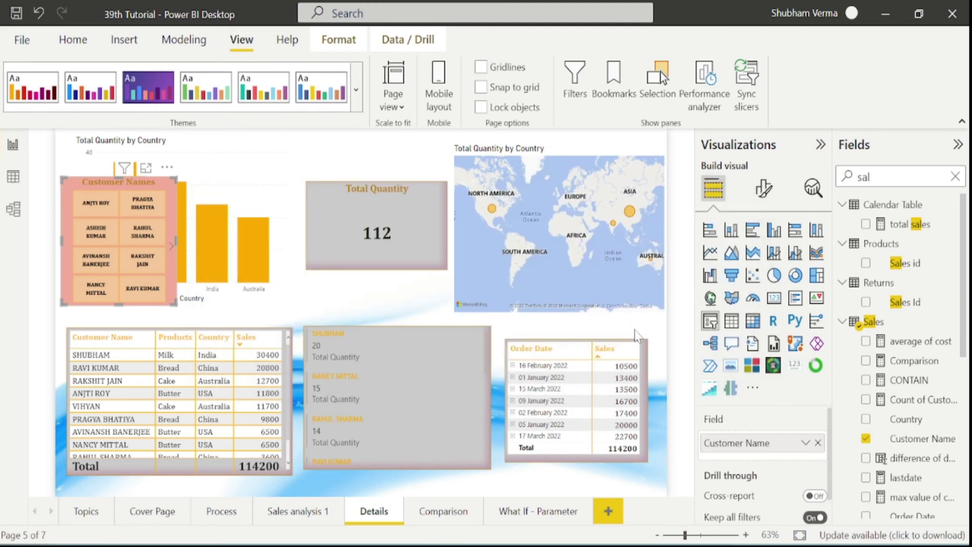
Filter by the first customer in the synced slicer, shift the slicer to the right, and check the selection on Sales analysis 1
{"action": "left_click", "coordinate": [109, 208]}
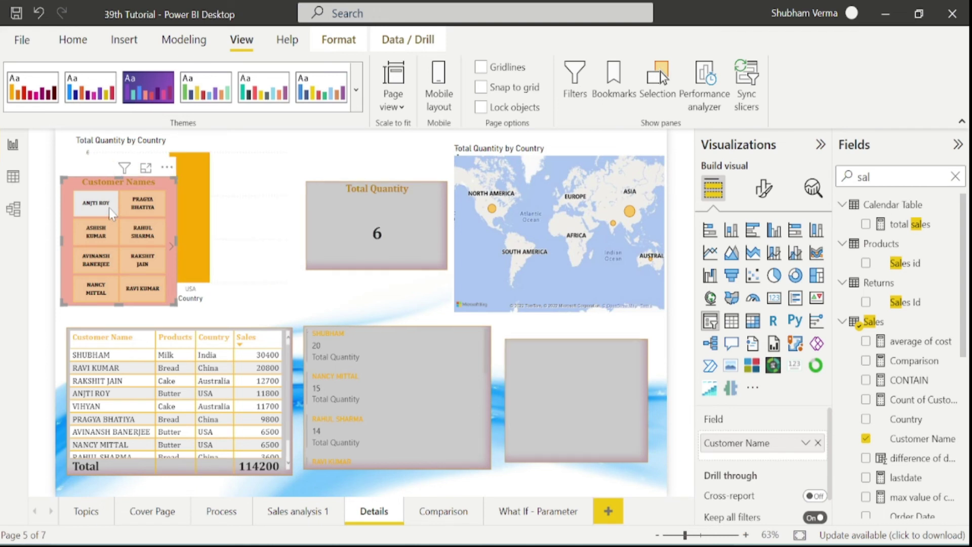
{"action": "left_click_drag", "start_coordinate": [171, 172], "coordinate": [285, 198]}
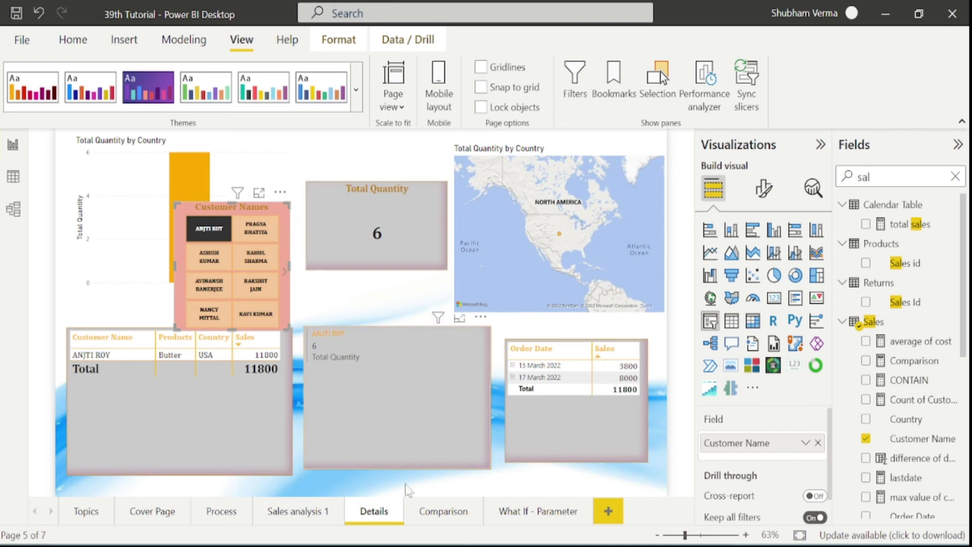
{"action": "left_click", "coordinate": [299, 512]}
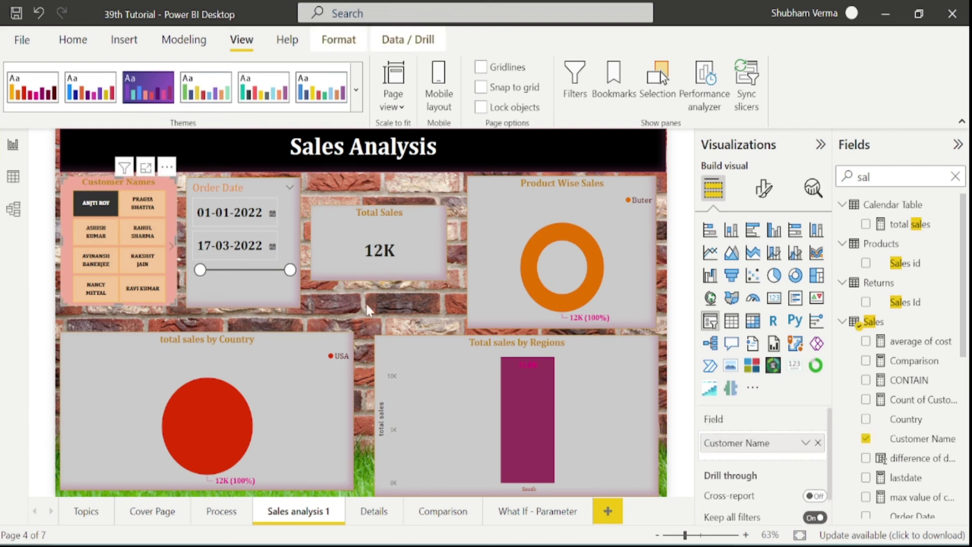
Remove the synced Customer Names slicer from the Details page and clear the customer selection on Sales analysis 1
{"action": "left_click", "coordinate": [379, 513]}
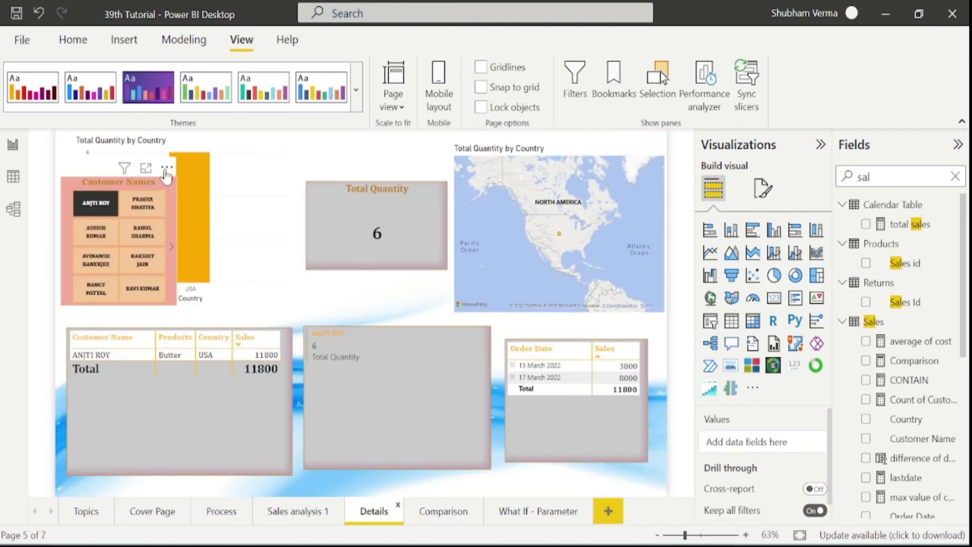
{"action": "right_click", "coordinate": [172, 178]}
{"action": "left_click", "coordinate": [208, 244]}
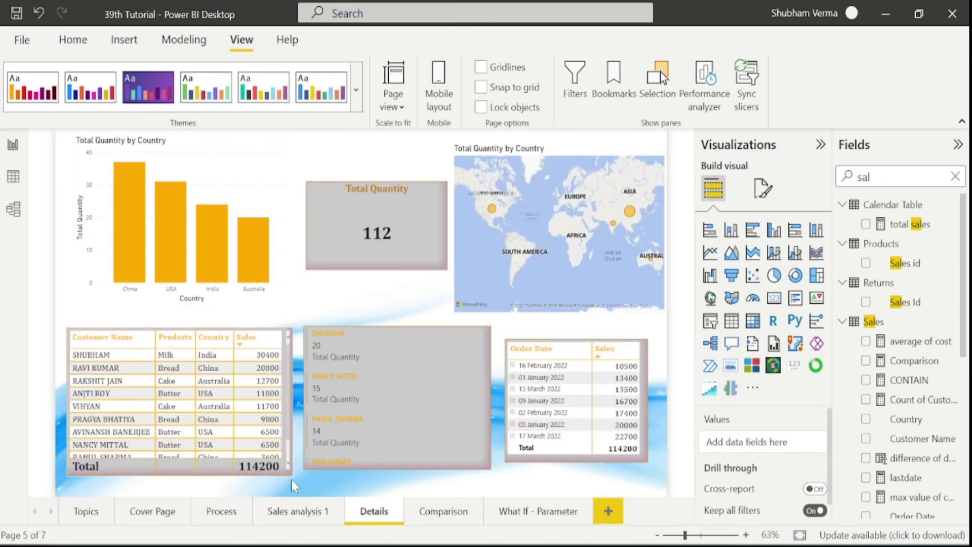
{"action": "left_click", "coordinate": [305, 511]}
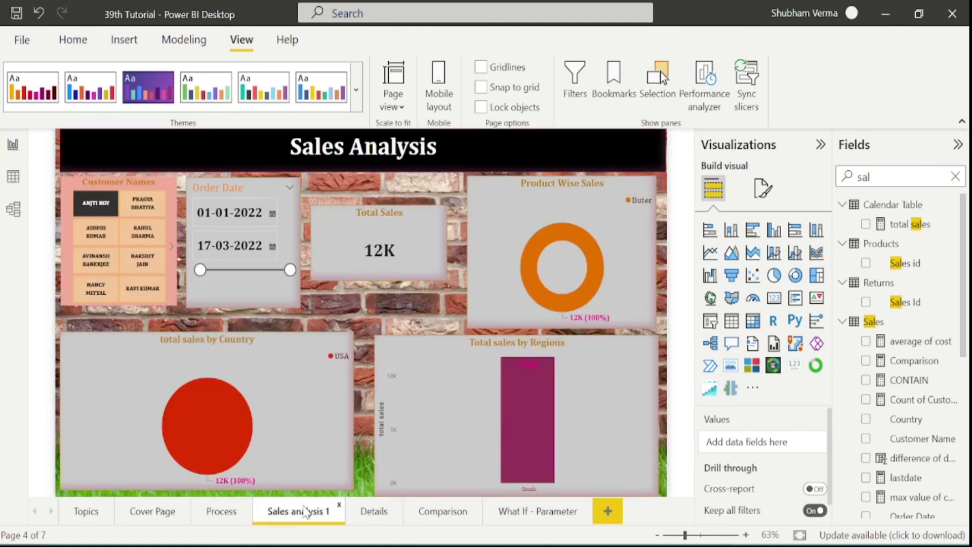
{"action": "left_click", "coordinate": [98, 208]}
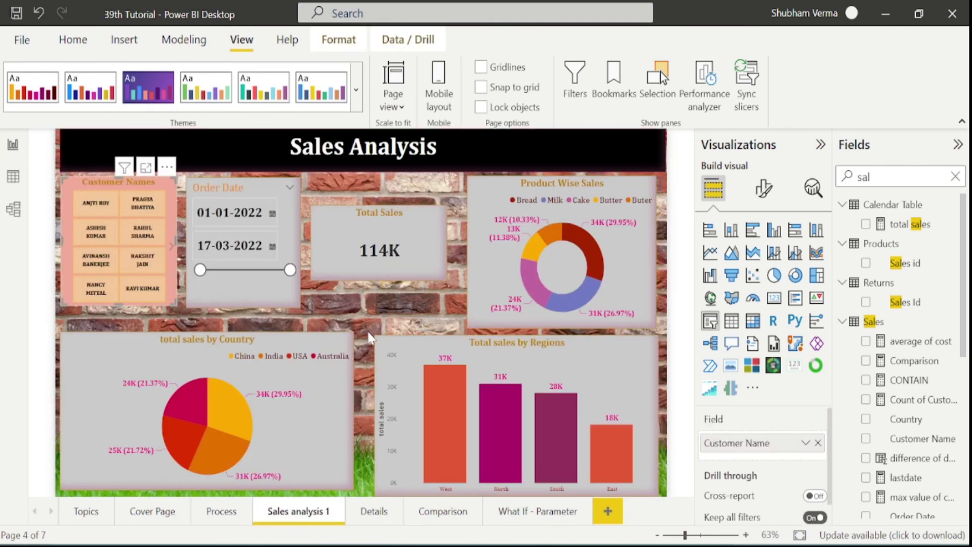
Copy the Customer Names slicer from Sales analysis 1 and paste it onto the Details page without syncing
{"action": "left_click", "coordinate": [354, 302]}
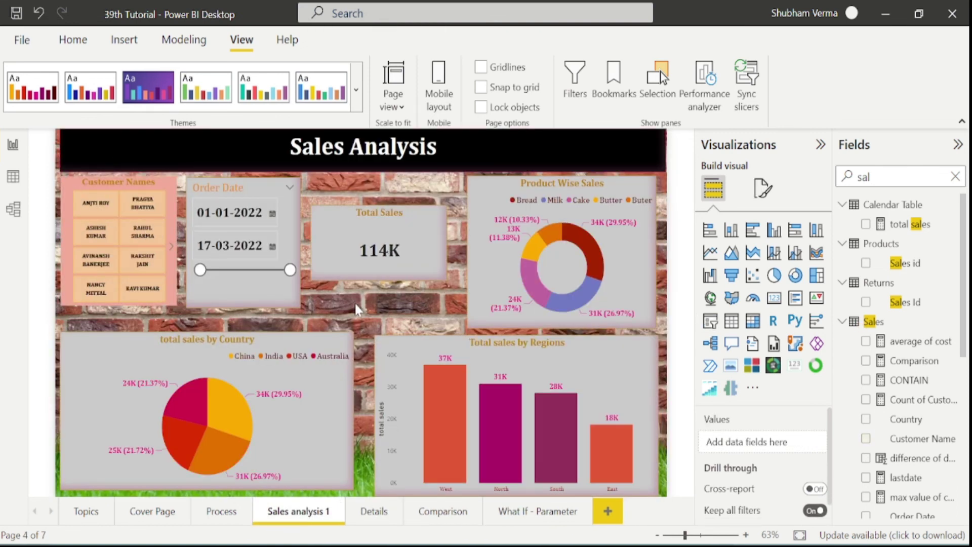
{"action": "right_click", "coordinate": [167, 186]}
{"action": "mouse_move", "coordinate": [245, 252]}
{"action": "left_click", "coordinate": [343, 260]}
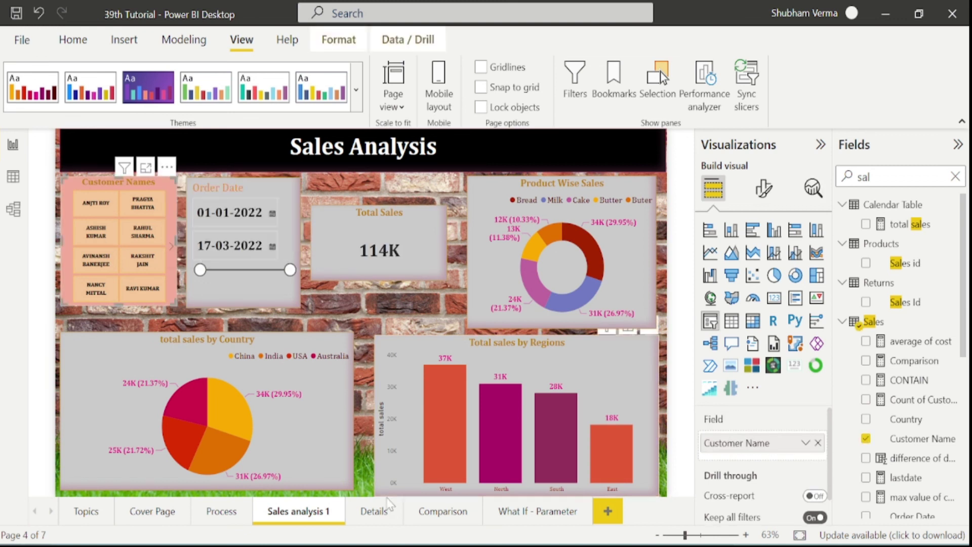
{"action": "left_click", "coordinate": [383, 512]}
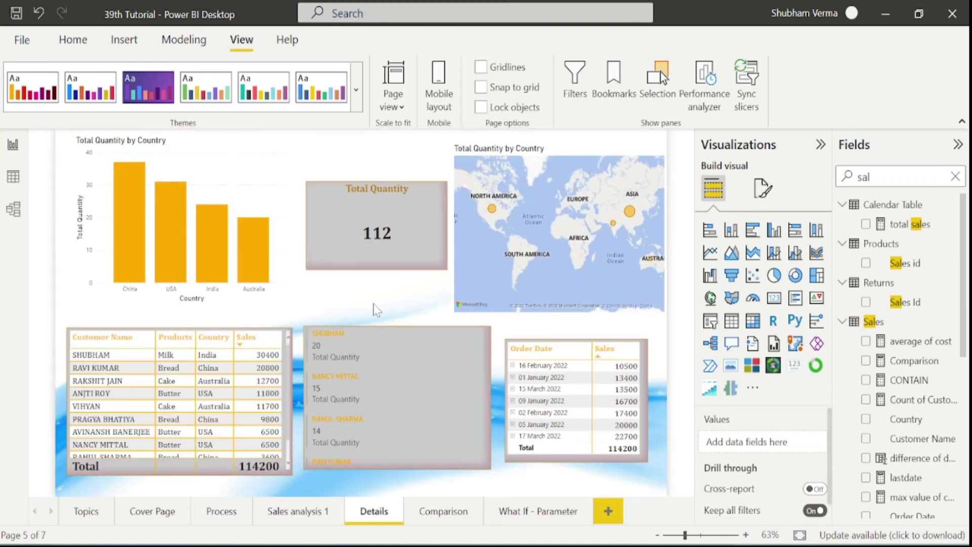
{"action": "key", "text": "ctrl+v"}
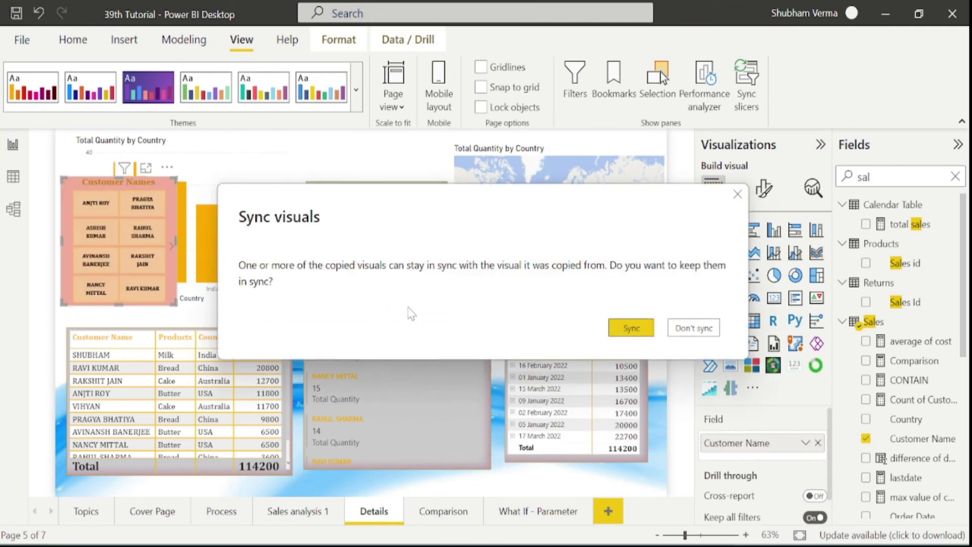
{"action": "left_click", "coordinate": [695, 329]}
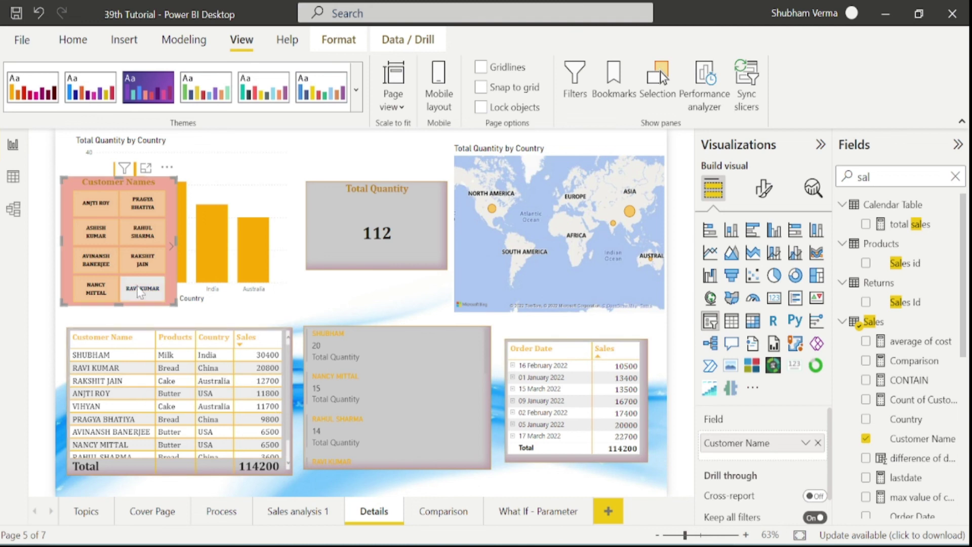
Filter the Details page by the second customer in the unsynced slicer's third row, check Sales analysis 1, and open the Cover Page
{"action": "left_click", "coordinate": [148, 265]}
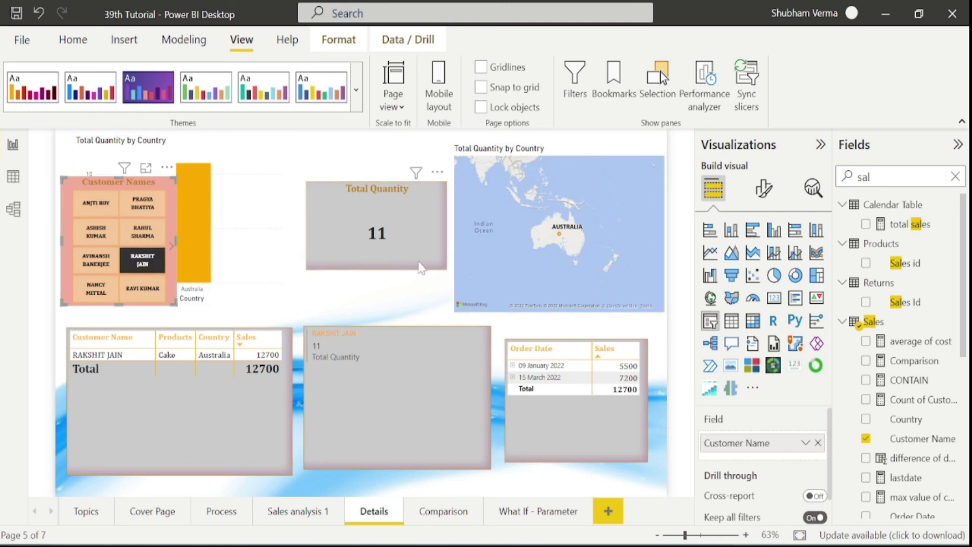
{"action": "left_click", "coordinate": [299, 512]}
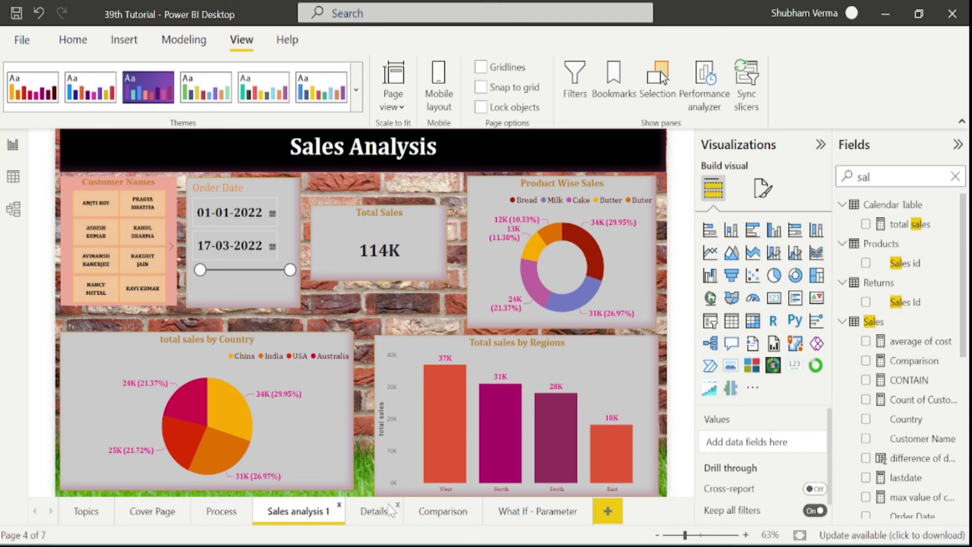
{"action": "left_click", "coordinate": [156, 517]}
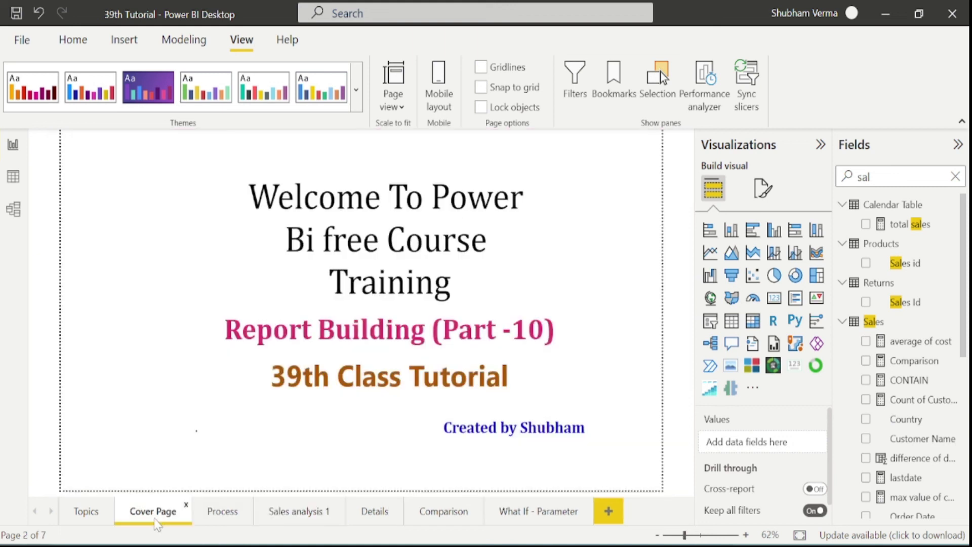